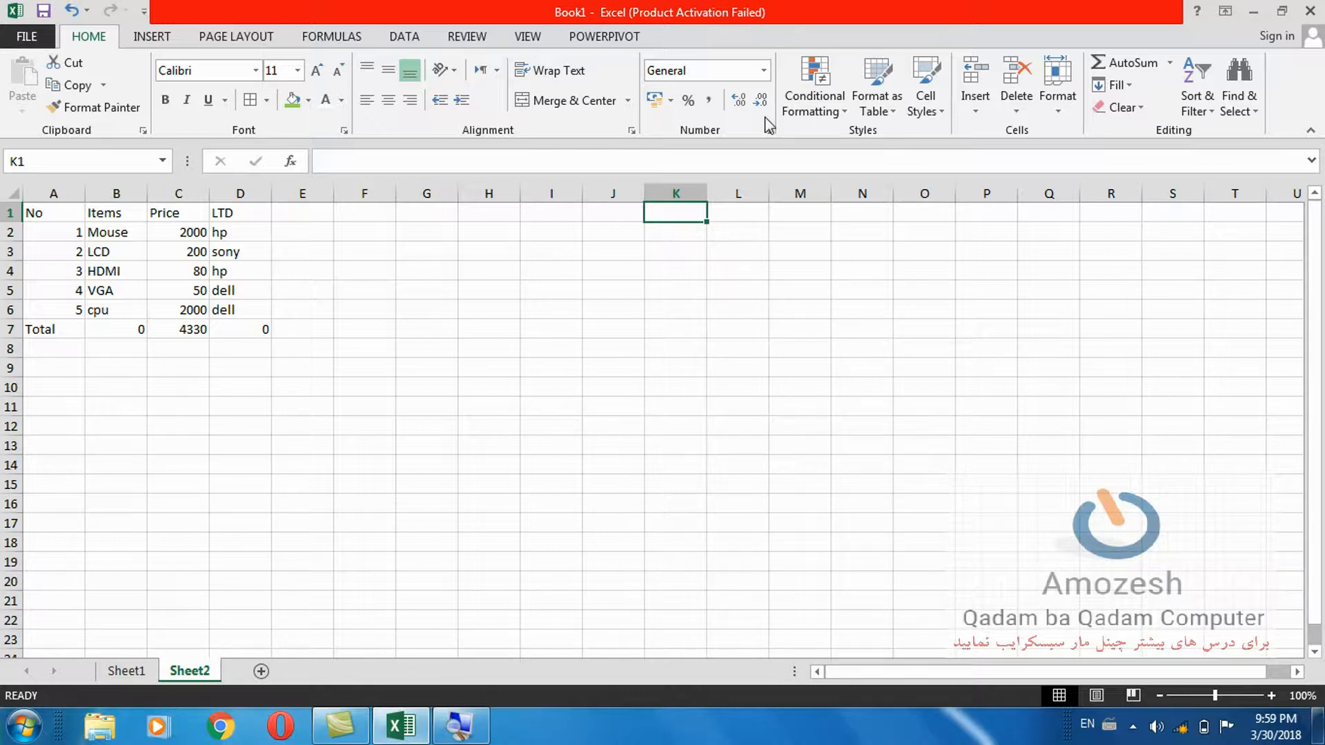
Drop down the Number Format list in the Home tab's Number group.
left_click(764, 70)
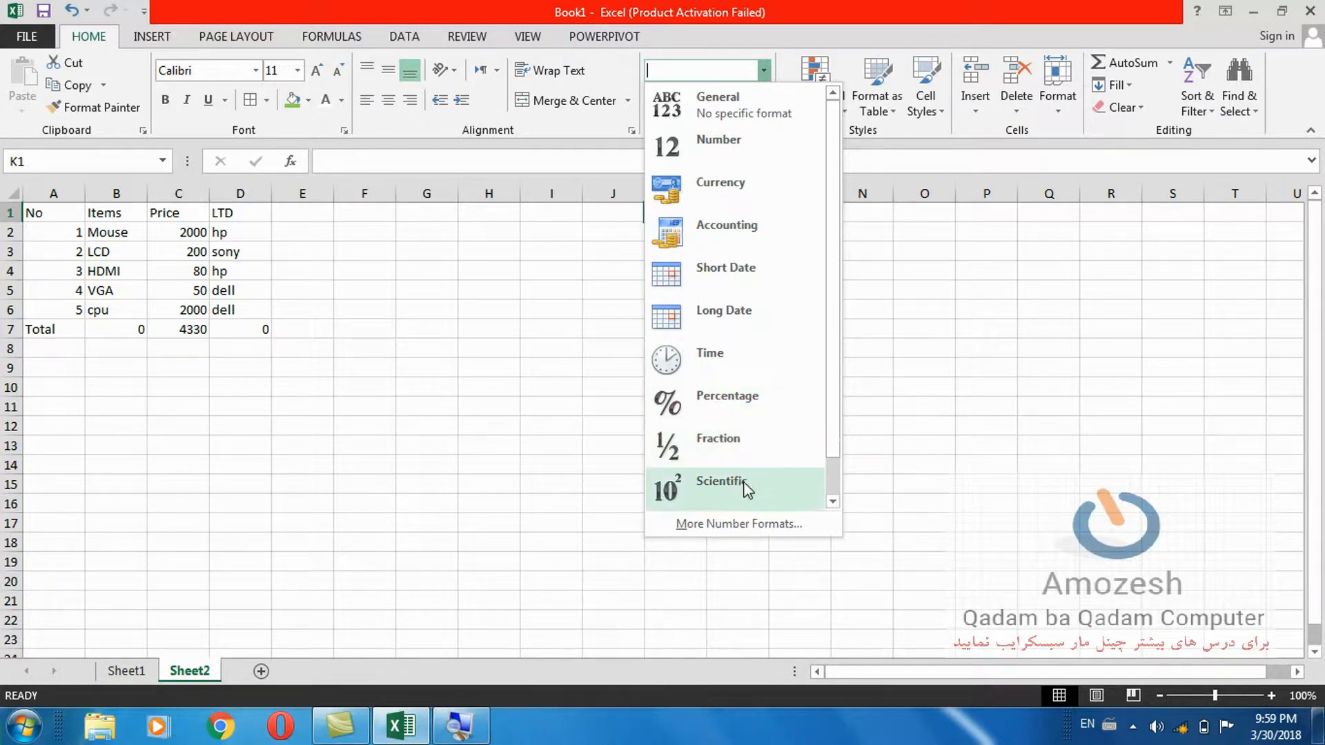
Scroll the number format list down to Text, then dismiss it by selecting cell G1.
scroll(839, 483, "down", 1)
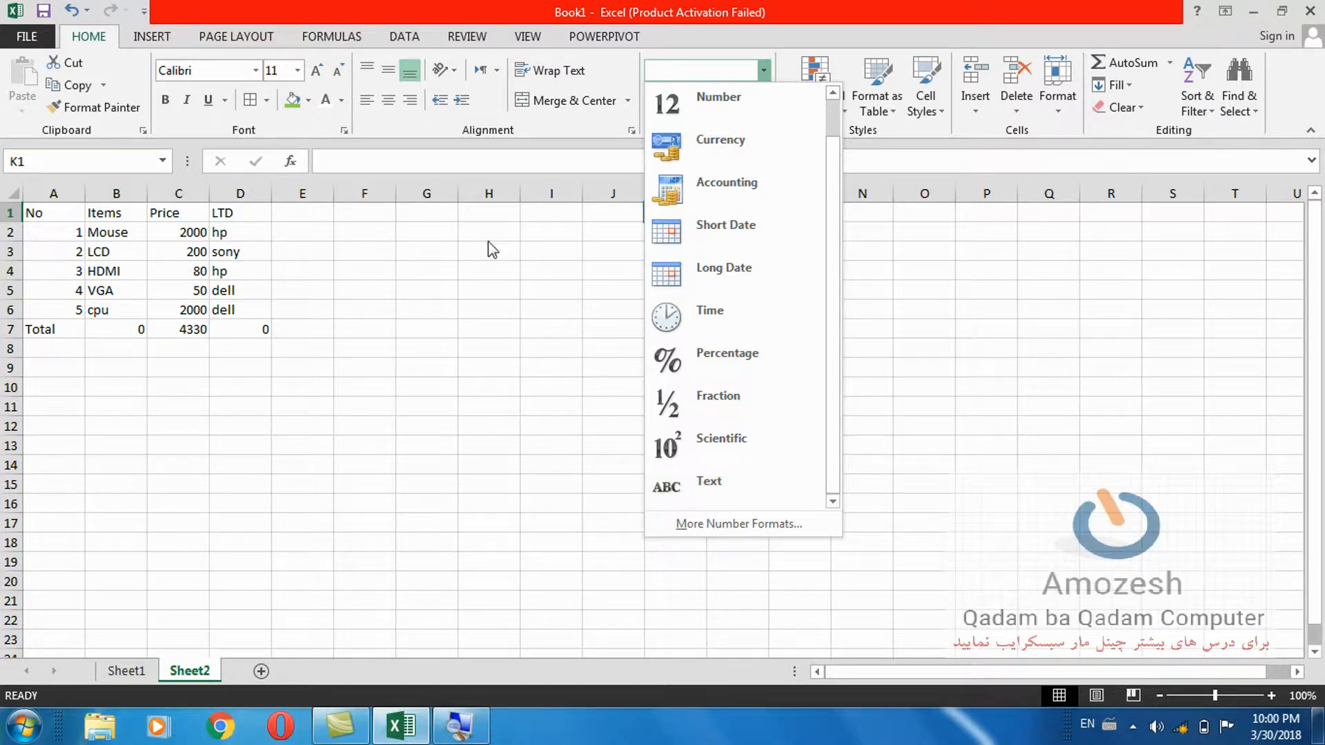
left_click(429, 207)
left_click(429, 207)
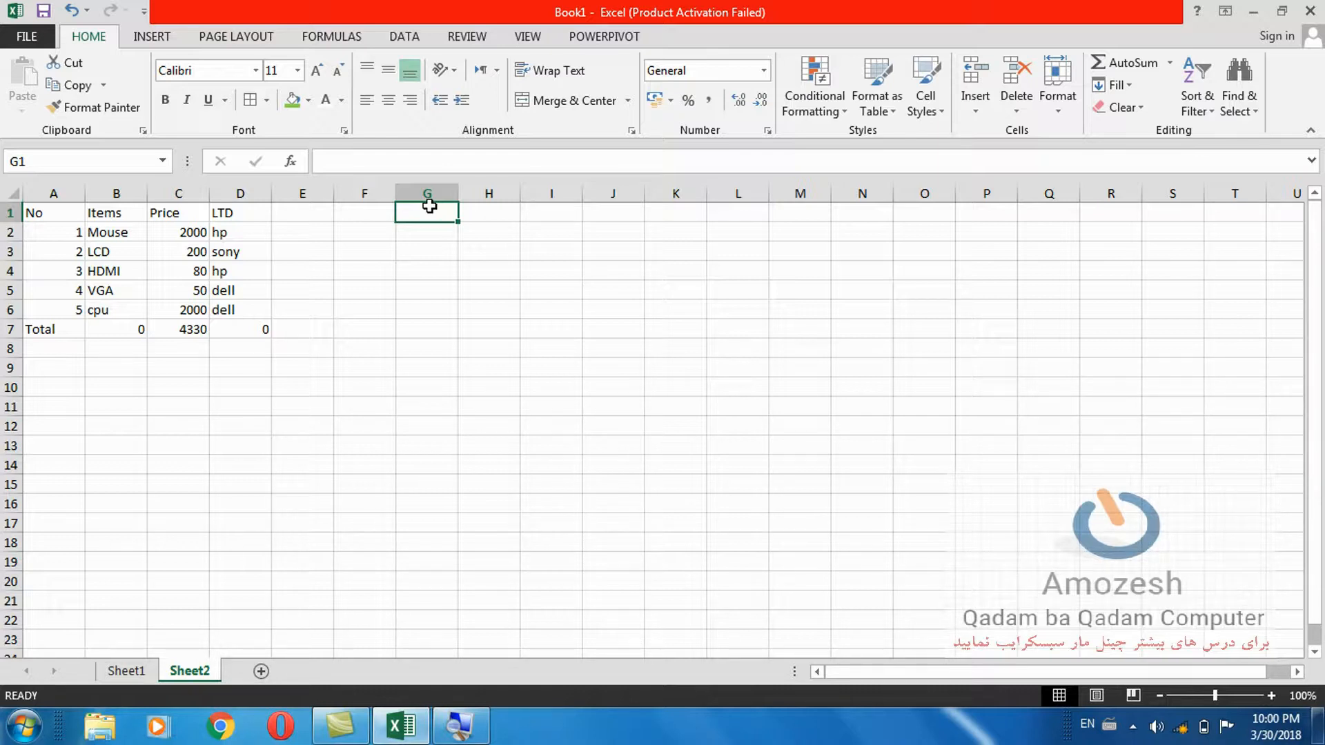
Give G1 the Number format, try some test digits, then erase them.
left_click(763, 69)
left_click(714, 147)
type("345435343")
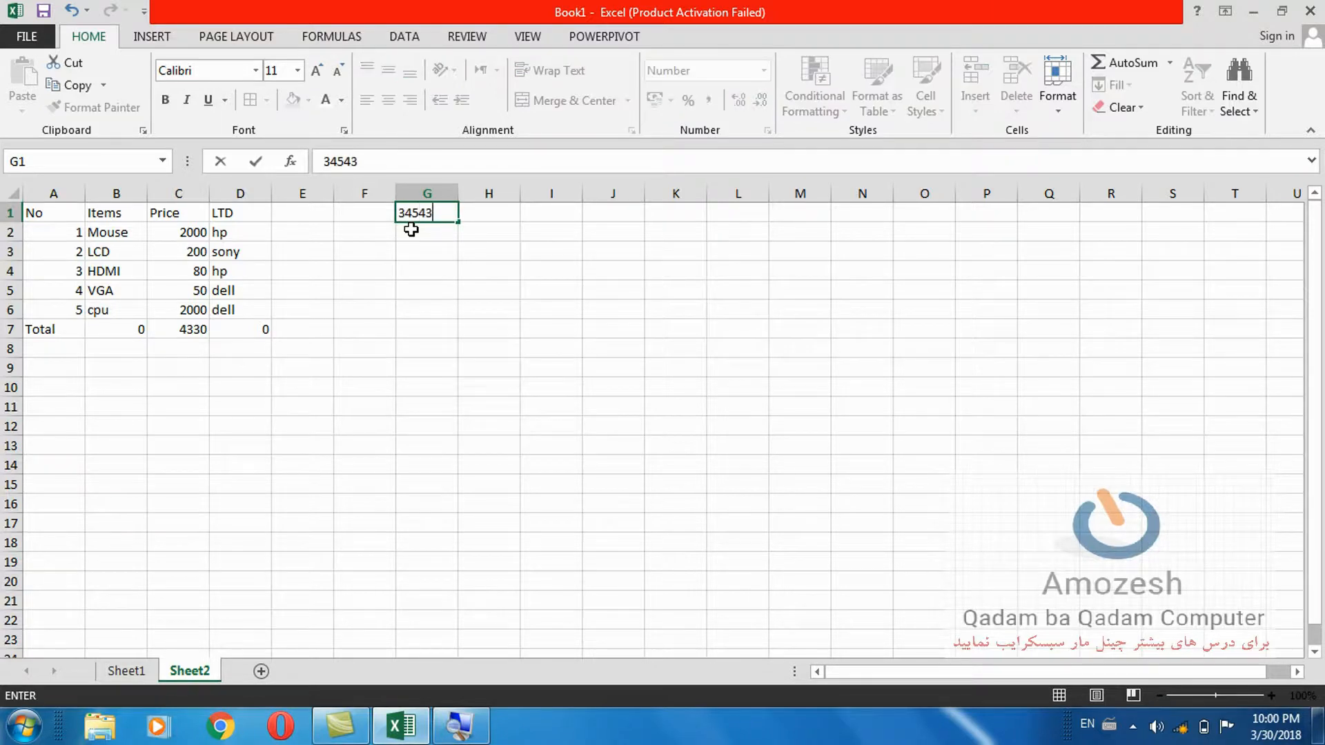
key("BackSpace")
key("BackSpace")
key("BackSpace")
key("BackSpace")
key("BackSpace")
key("BackSpace")
key("BackSpace")
key("BackSpace")
key("BackSpace")
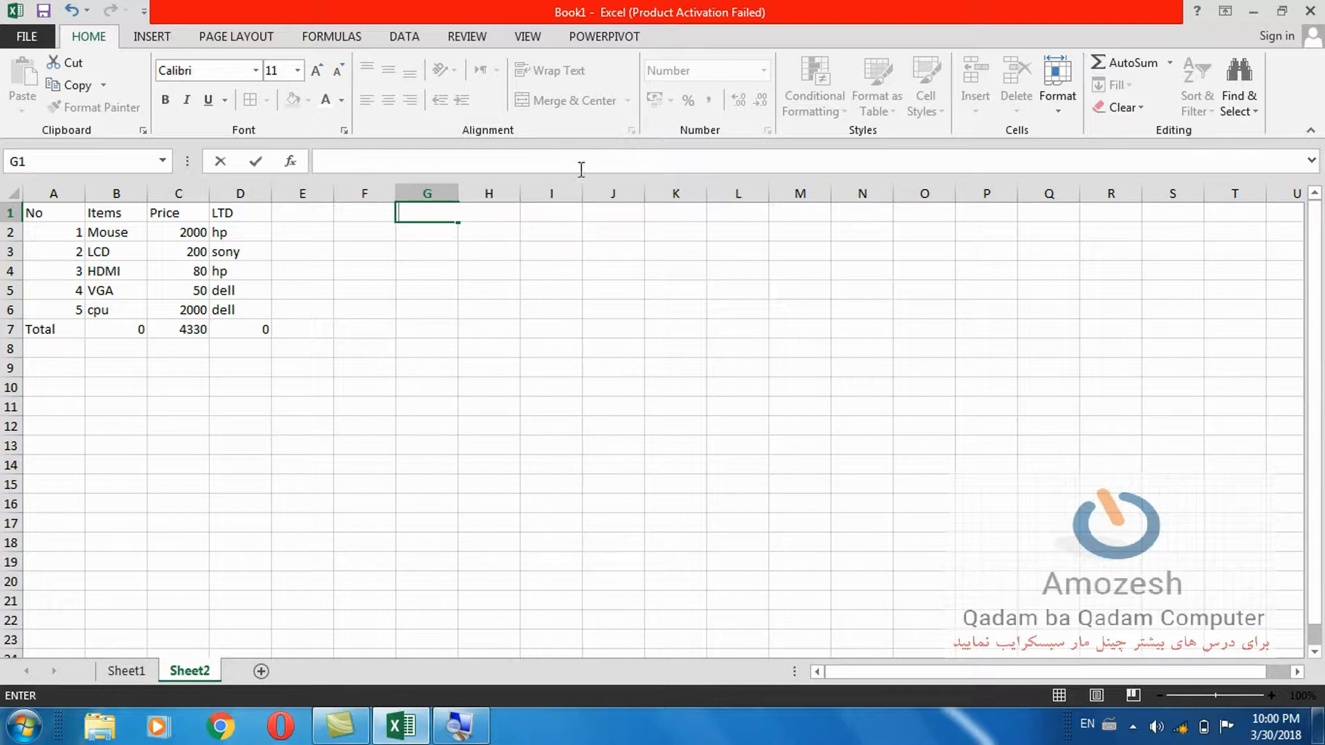
left_click(553, 230)
Enter the heading 'contact no' in cell H1.
left_click(496, 191)
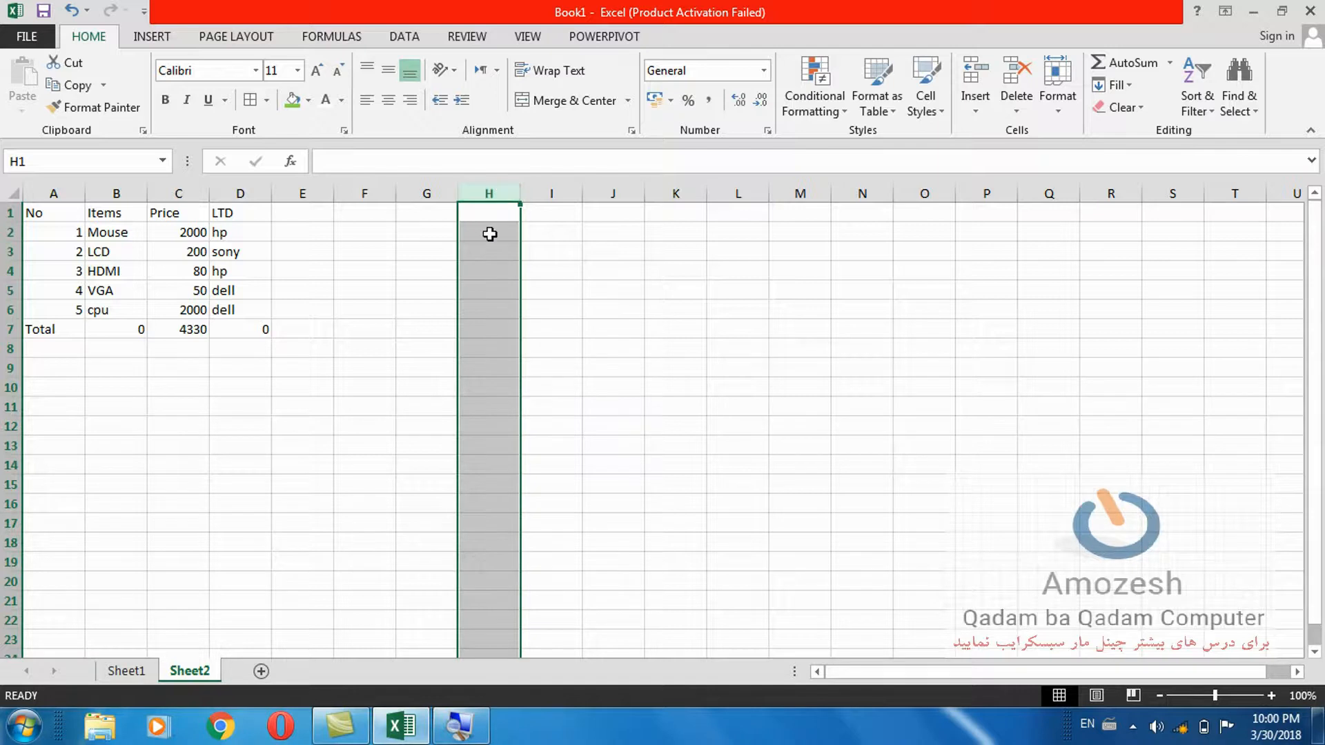
left_click(487, 215)
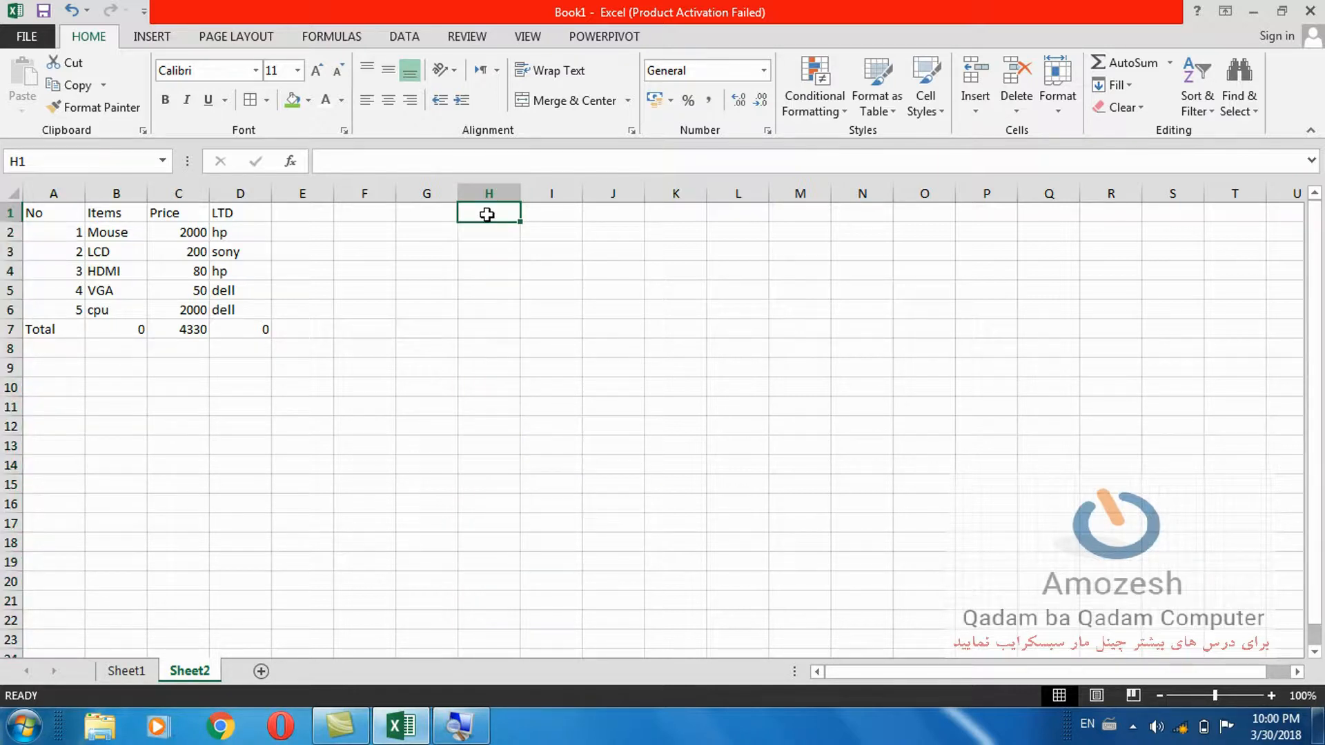
type("contact no")
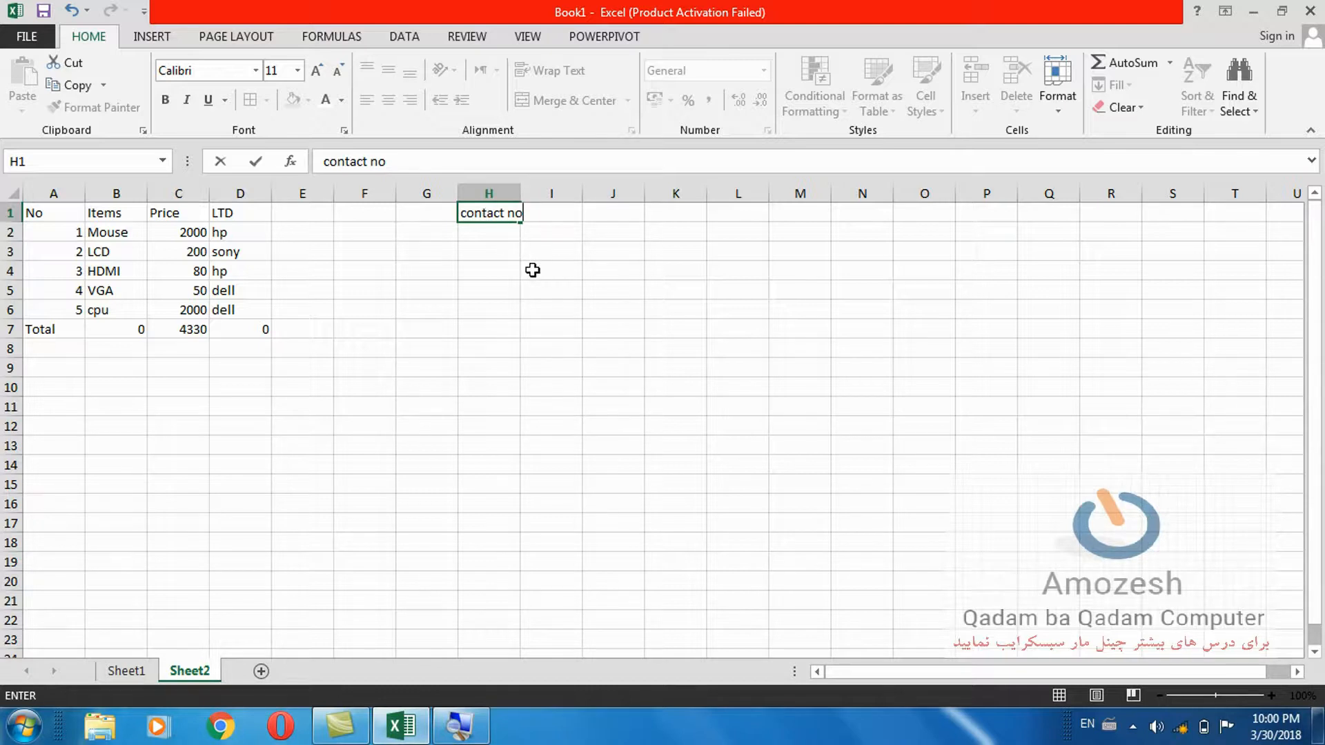
left_click(516, 193)
Enter a test phone number in H2, widen column H, then clear H2.
left_click(493, 233)
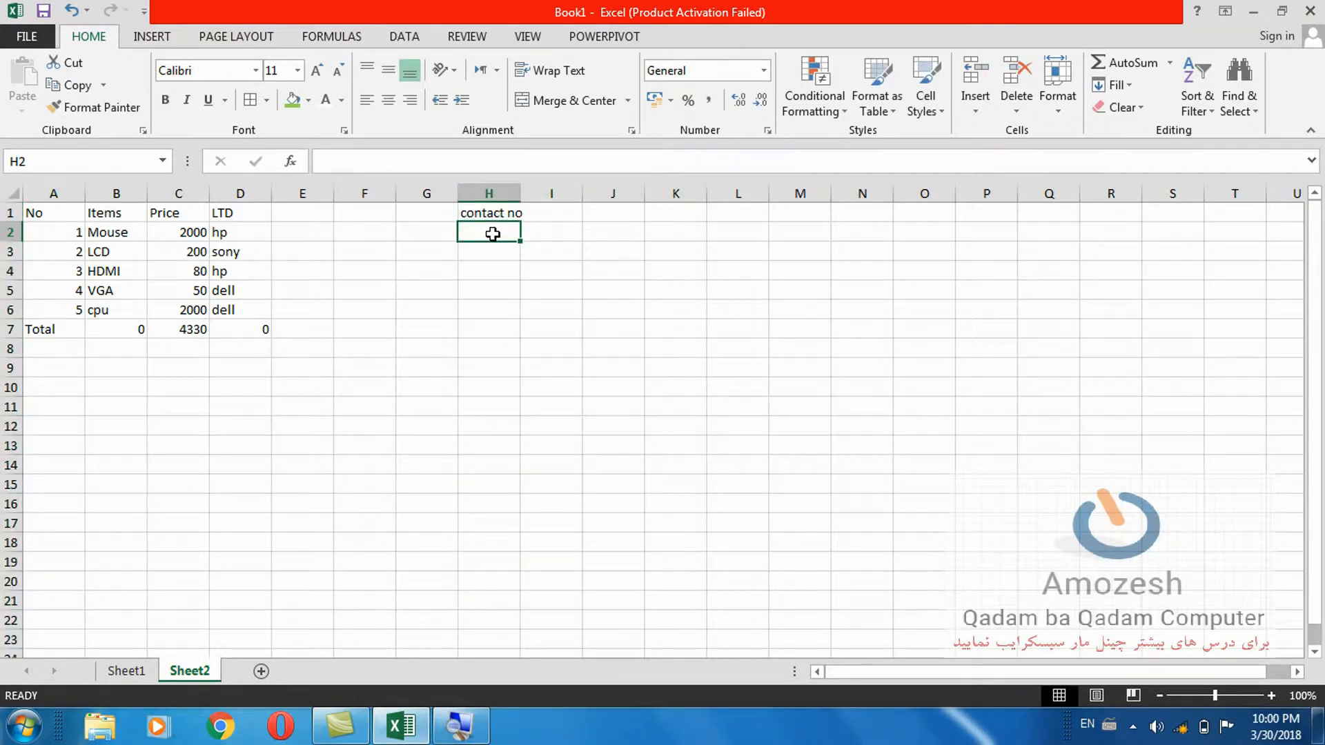
type("07123456789")
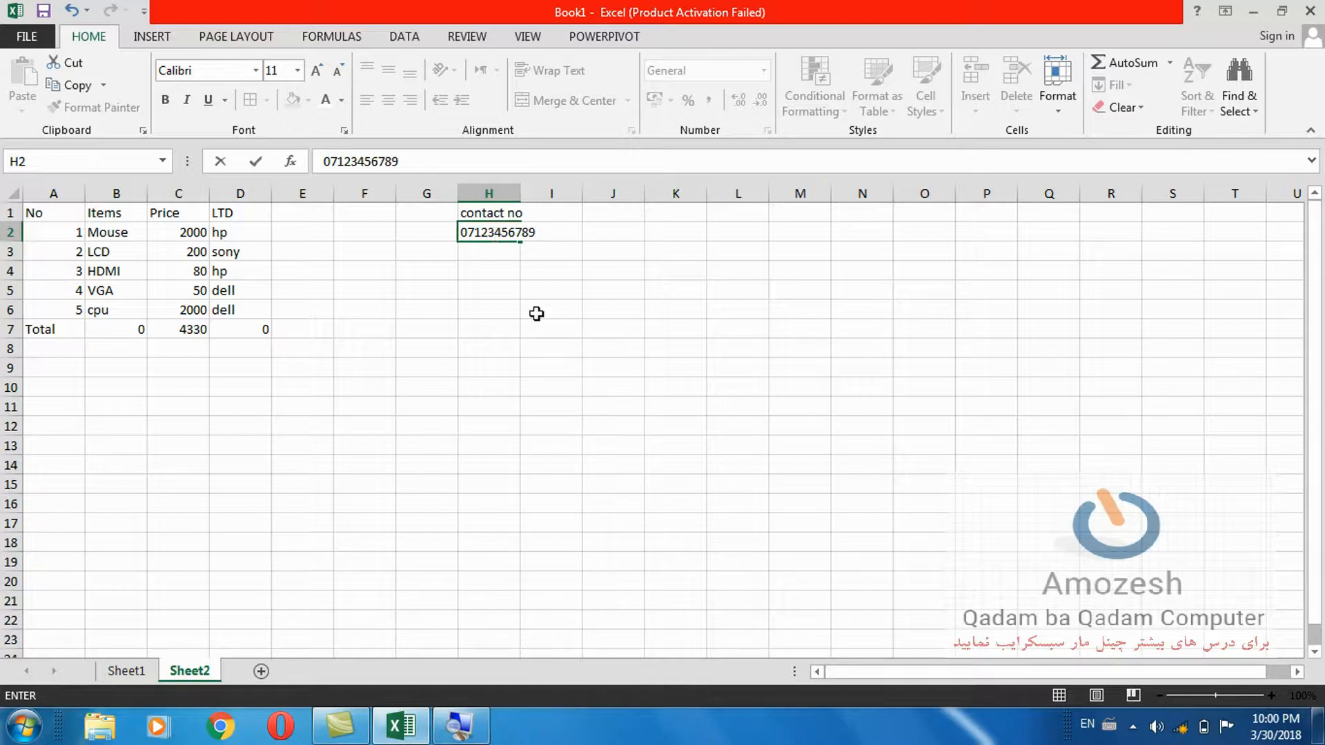
left_click(540, 323)
left_click(494, 237)
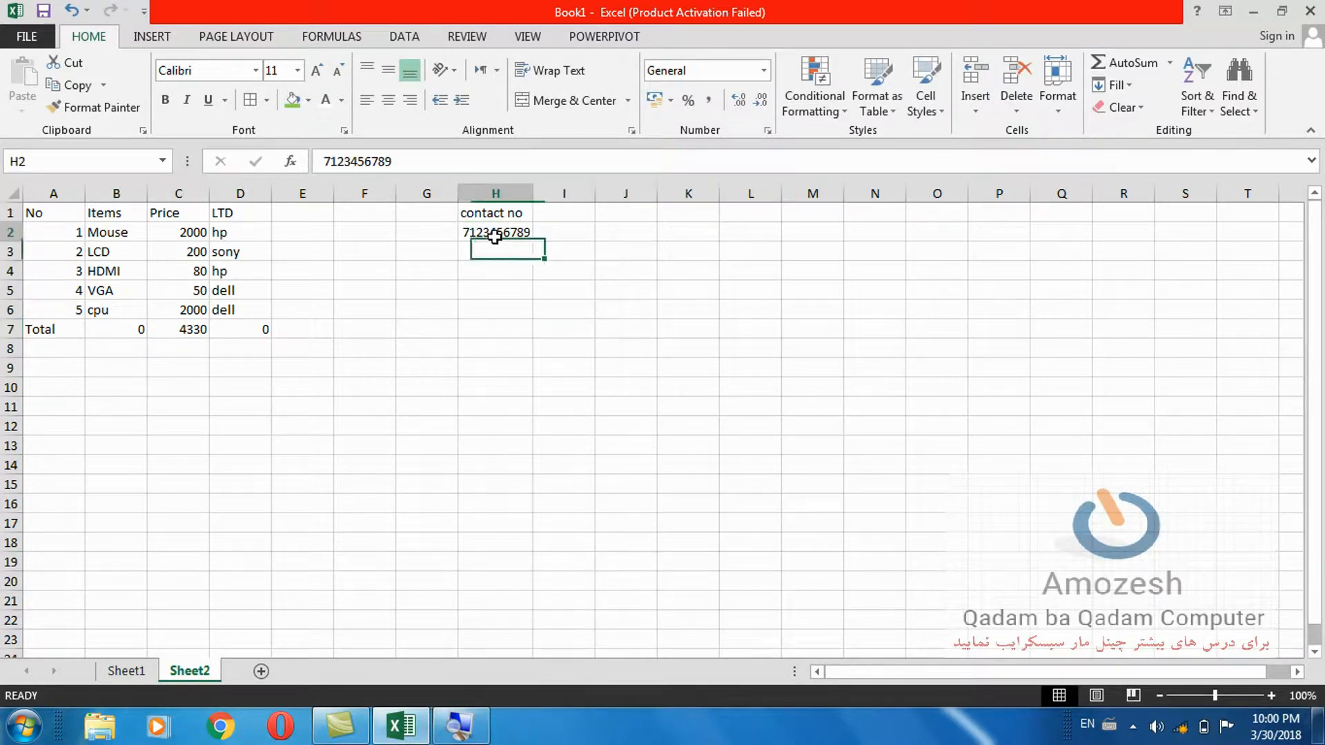
left_click_drag(532, 196, 556, 195)
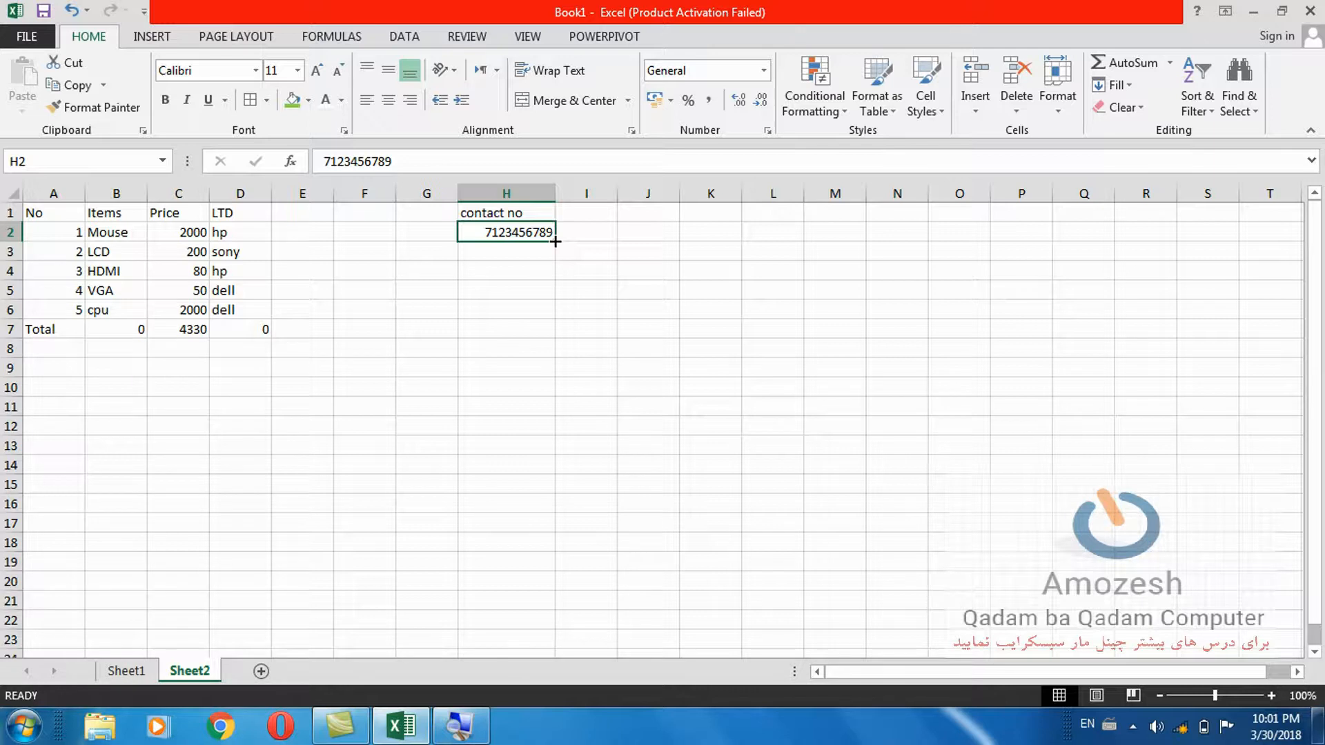
key("BackSpace")
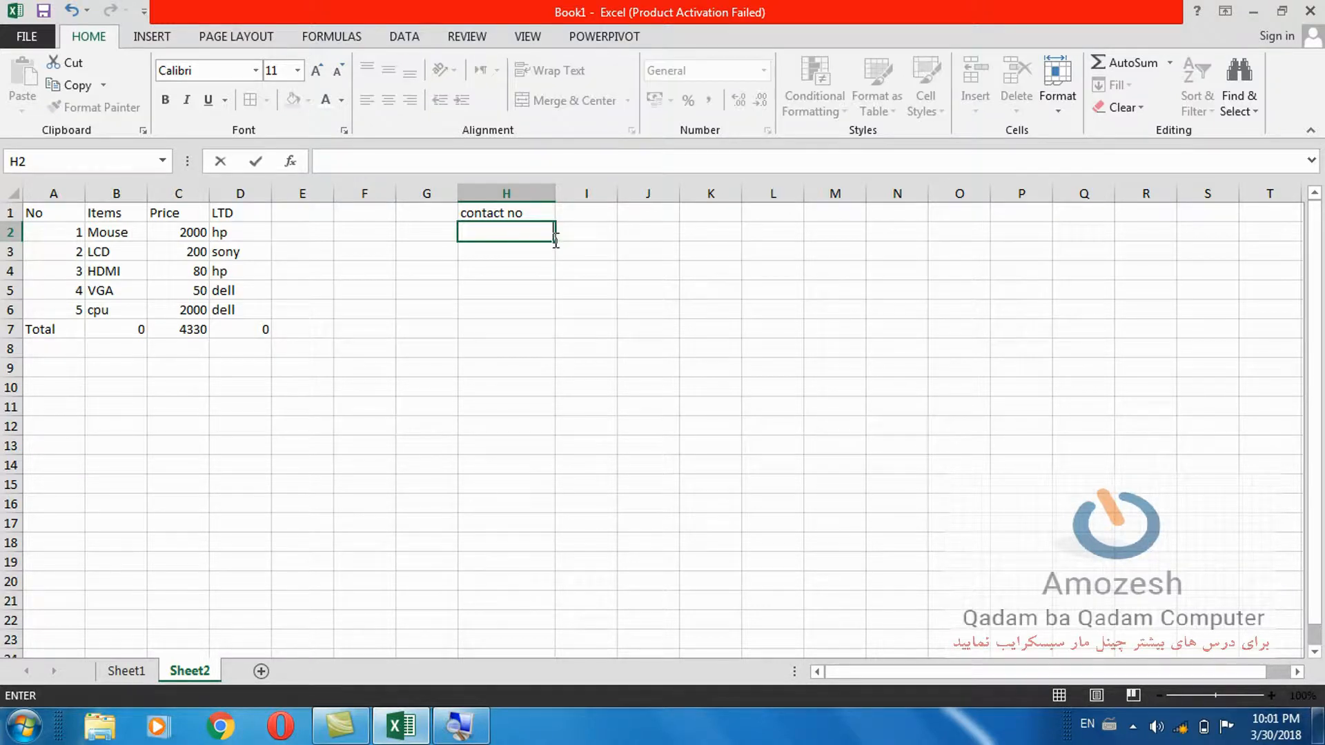
Format H2 as Text and enter the contact number starting with 0.
left_click(561, 266)
left_click(535, 237)
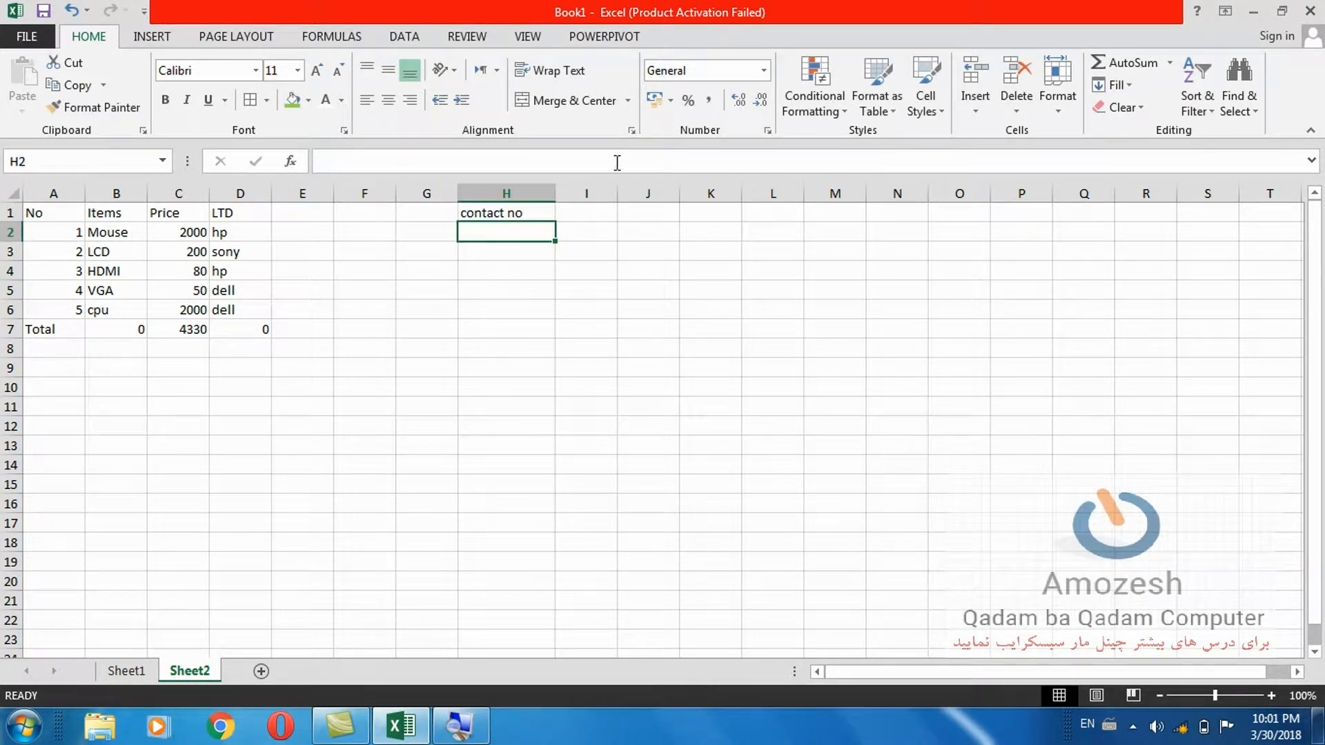
left_click(763, 70)
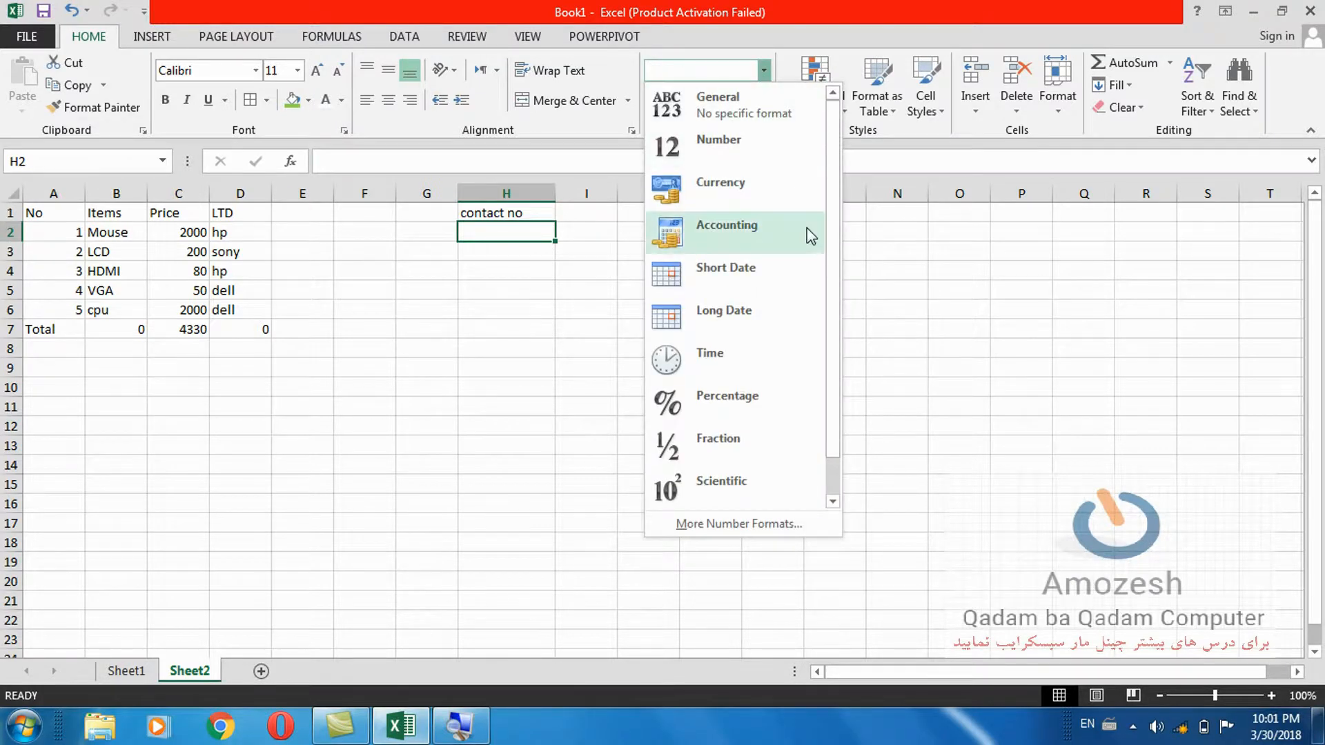
left_click_drag(830, 246, 833, 339)
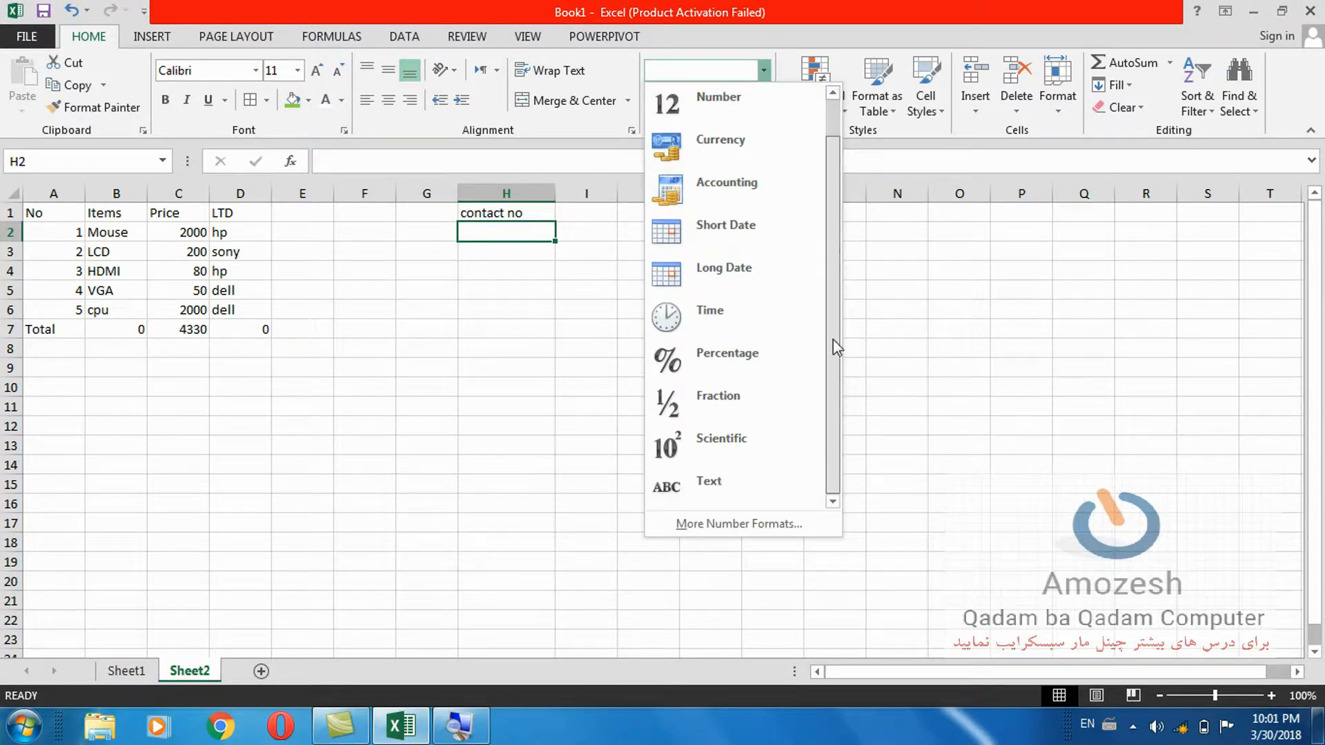
left_click(730, 495)
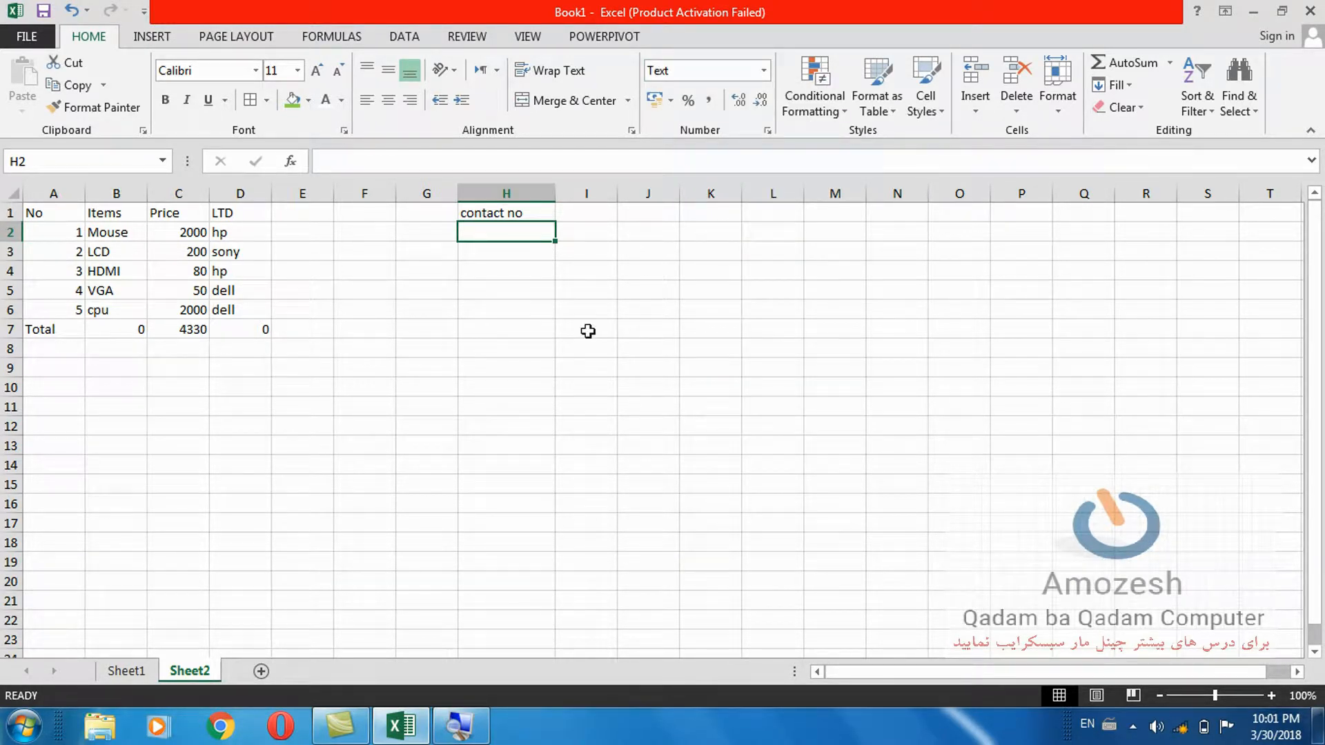
type("70")
key("BackSpace")
key("BackSpace")
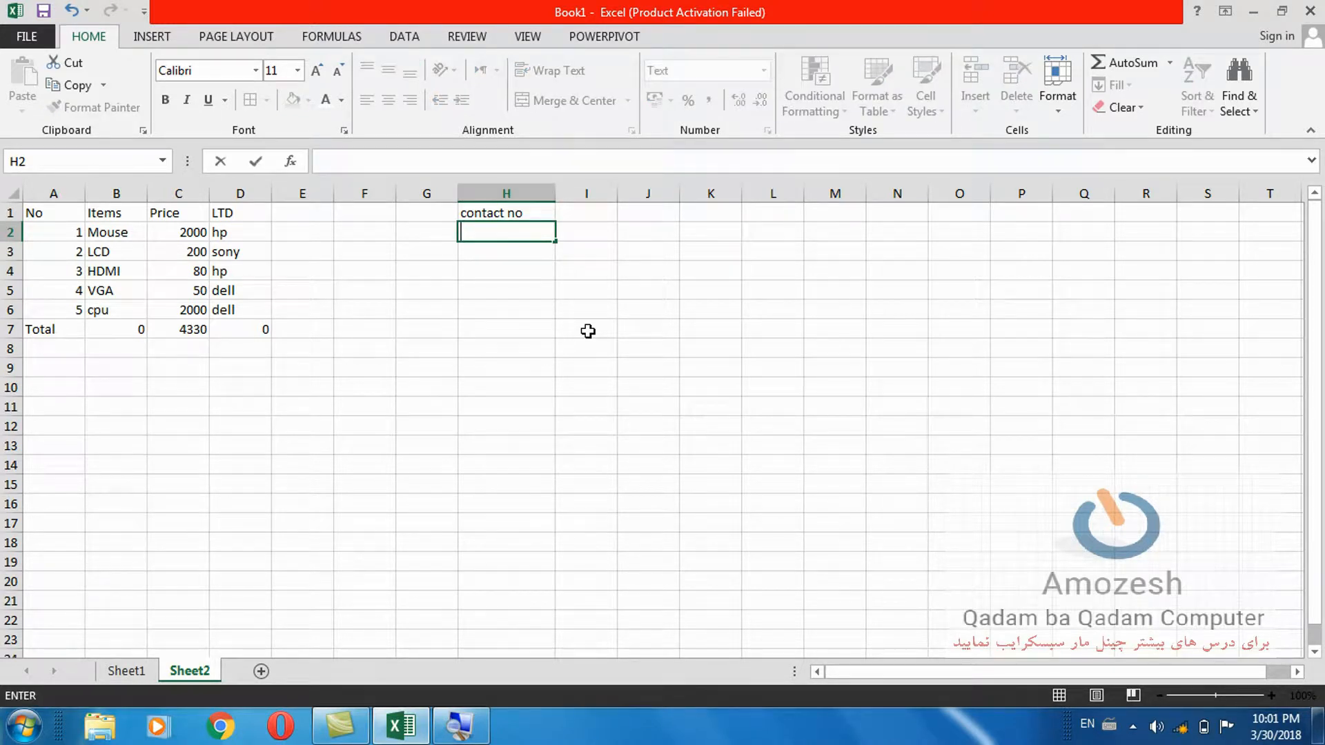
type("0700123456")
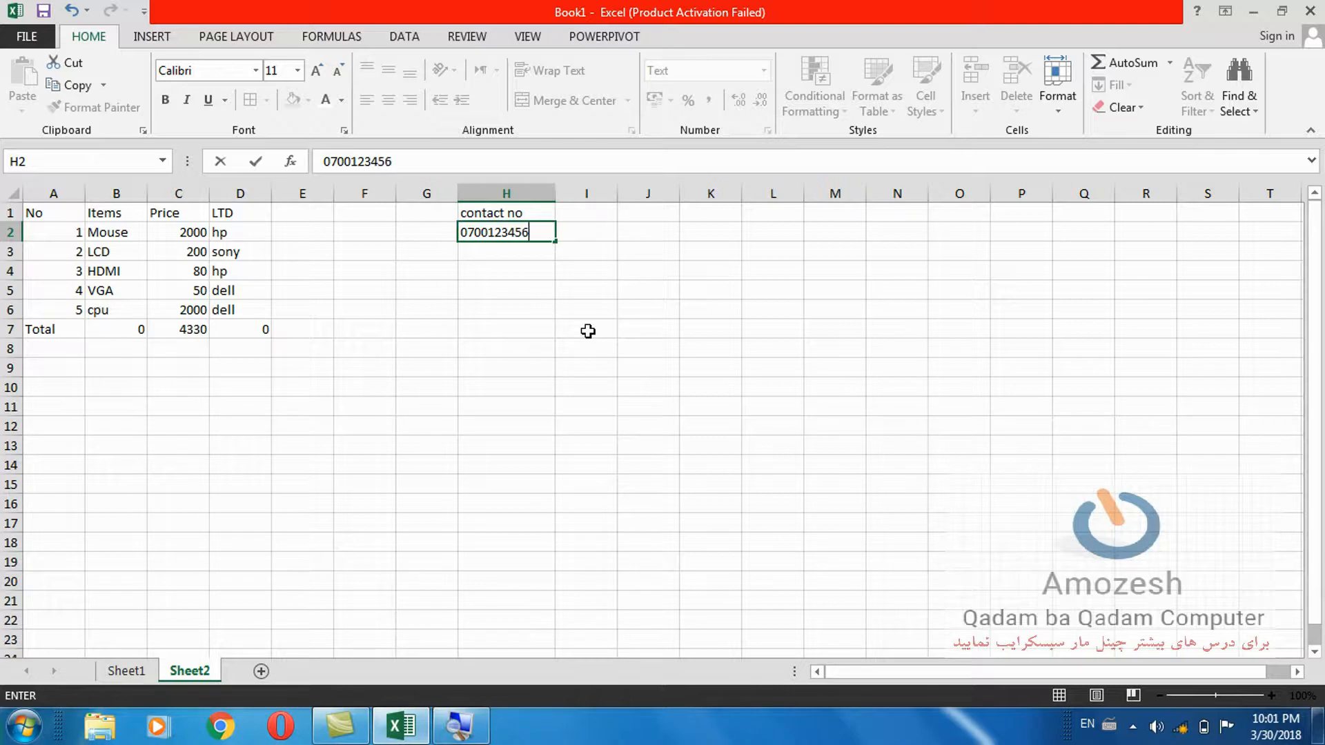
type("7890")
left_click(587, 331)
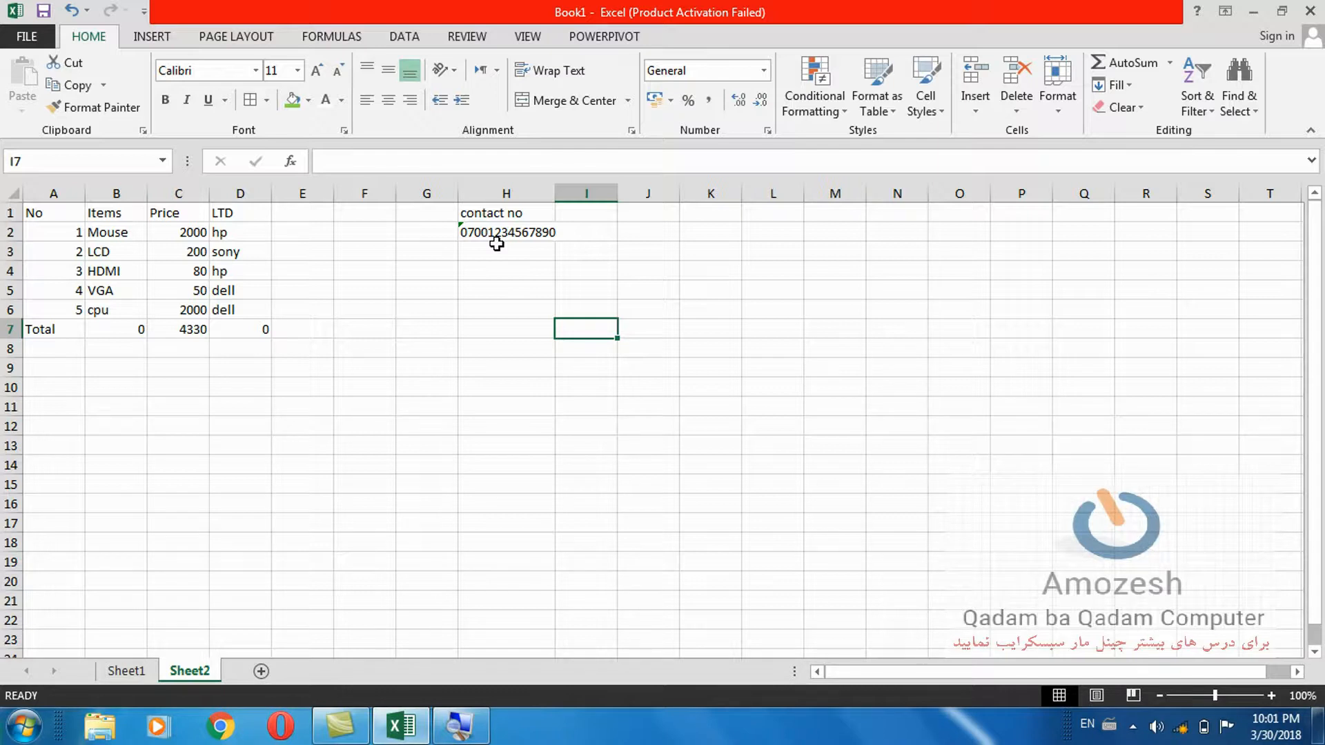
Auto-fit column H, then apply Currency format to the prices in C2:C7.
double_click(554, 186)
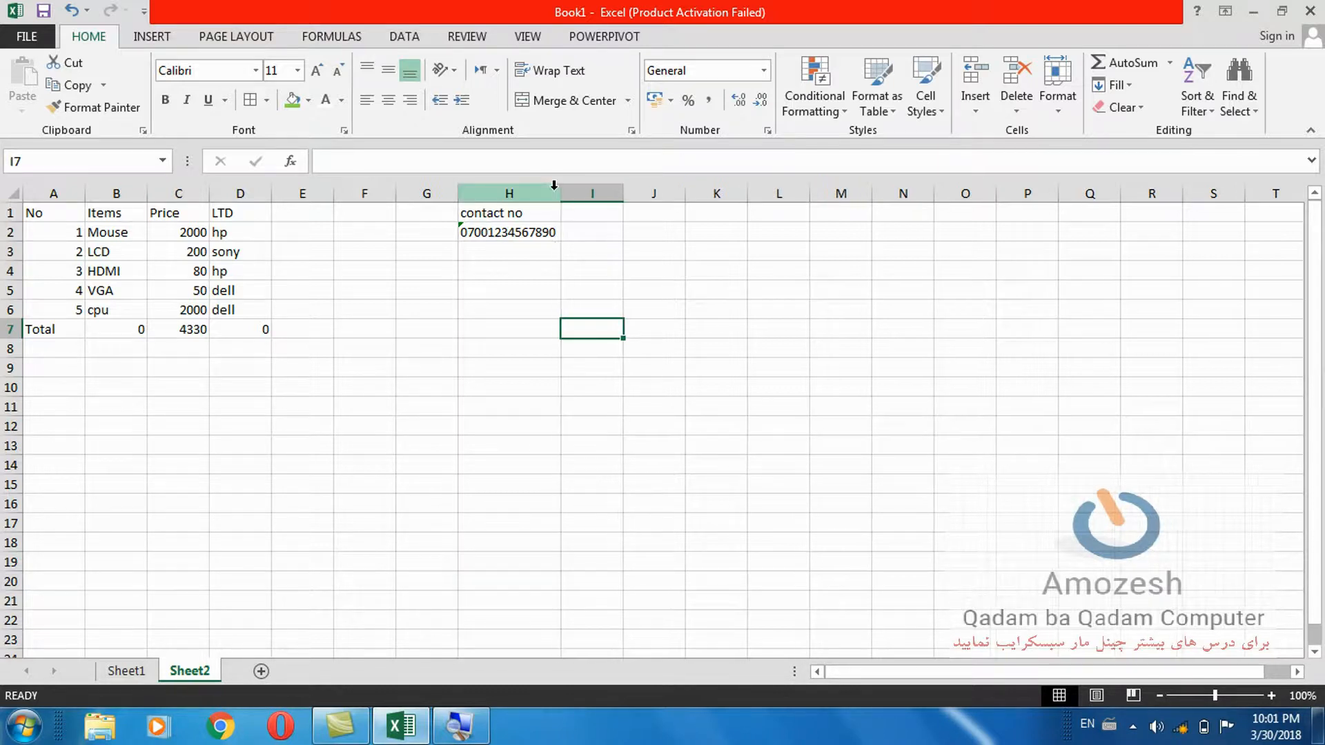
left_click(763, 69)
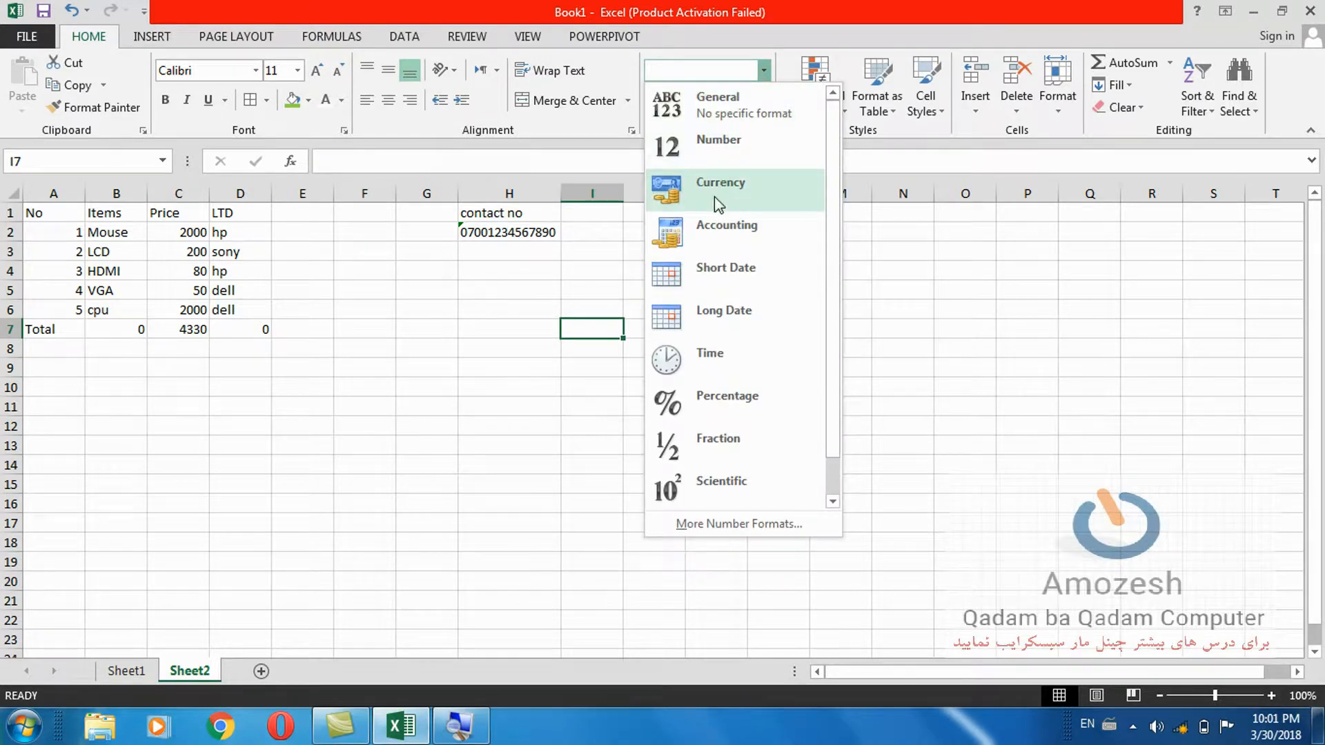
left_click(422, 338)
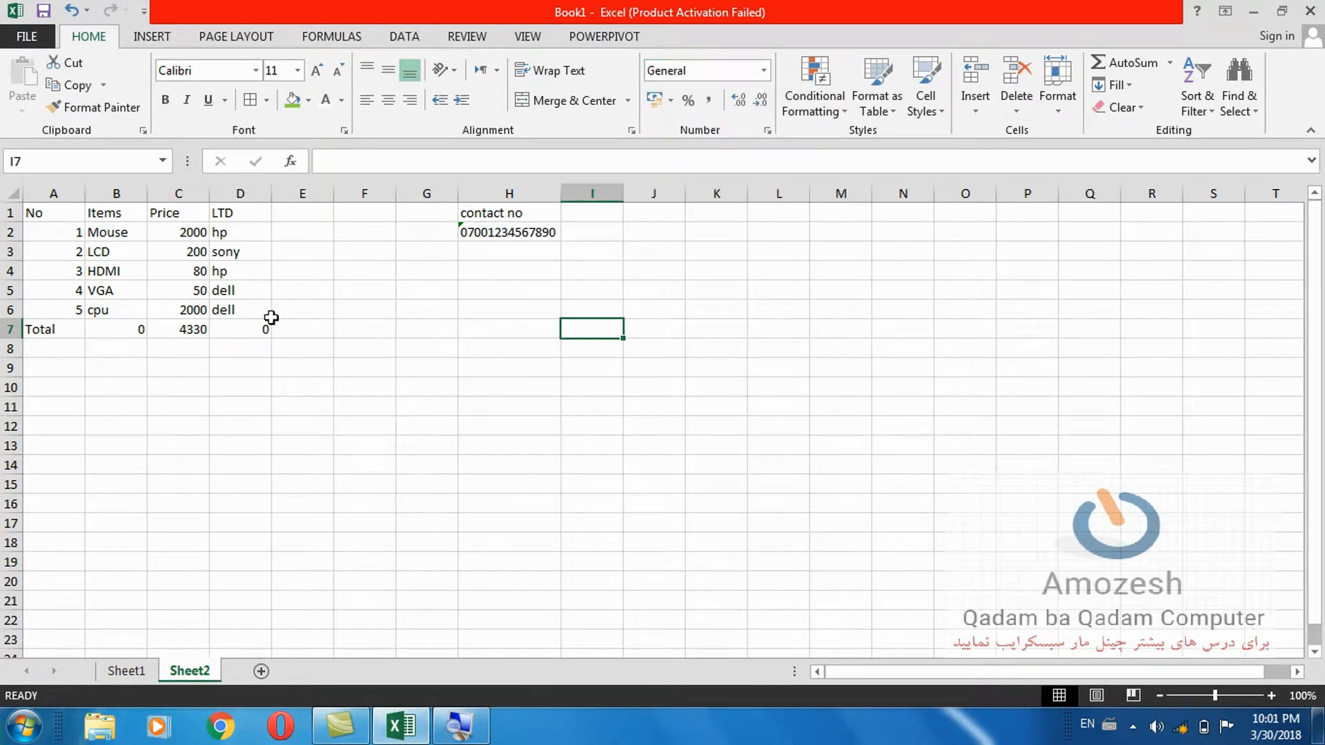
left_click_drag(178, 232, 172, 332)
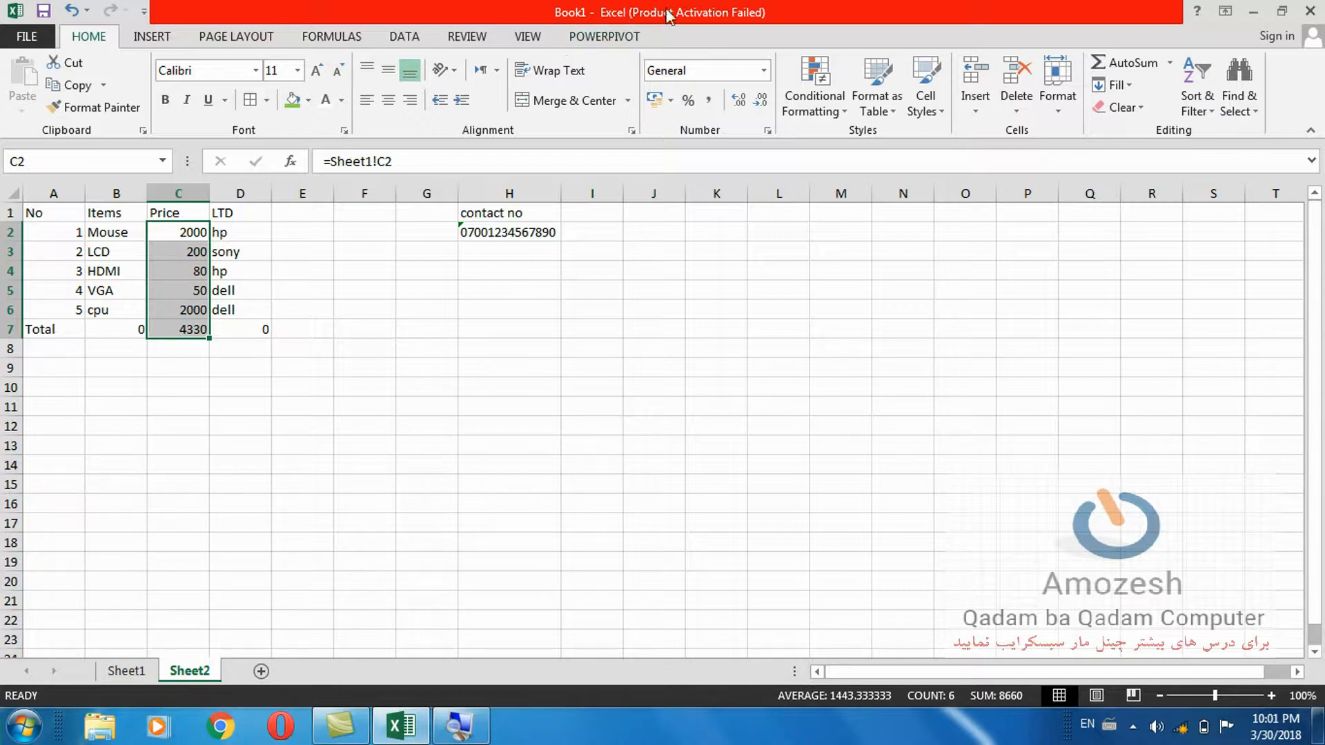
left_click(764, 70)
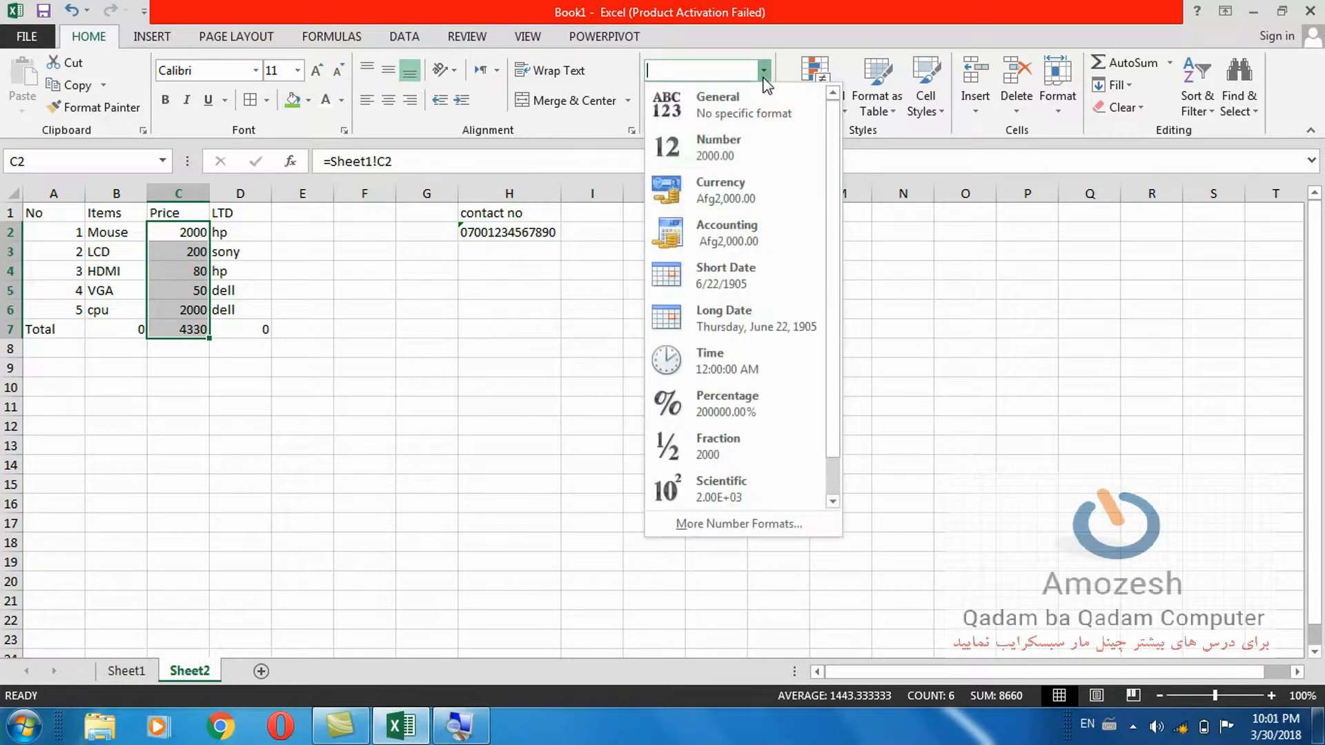
left_click(711, 185)
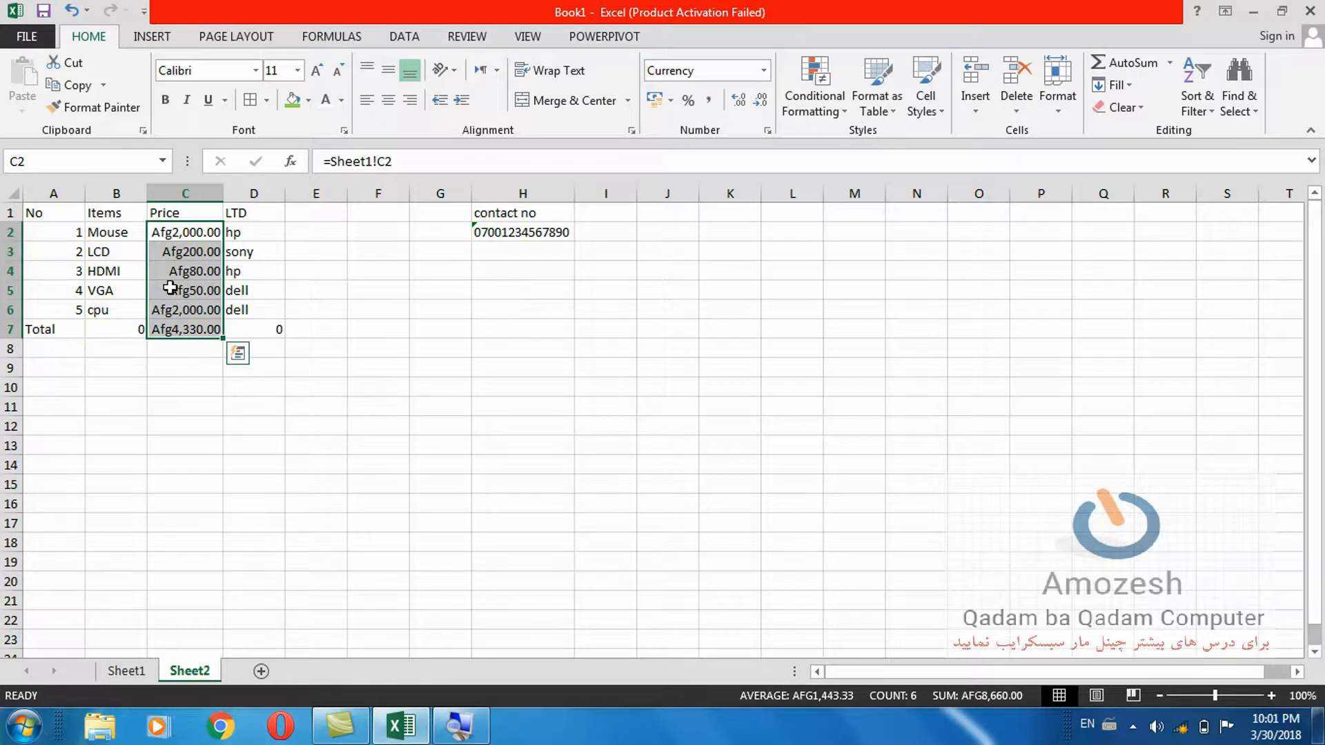
Switch the prices to dollar, then Euro accounting format, and open More Accounting Formats.
left_click(671, 102)
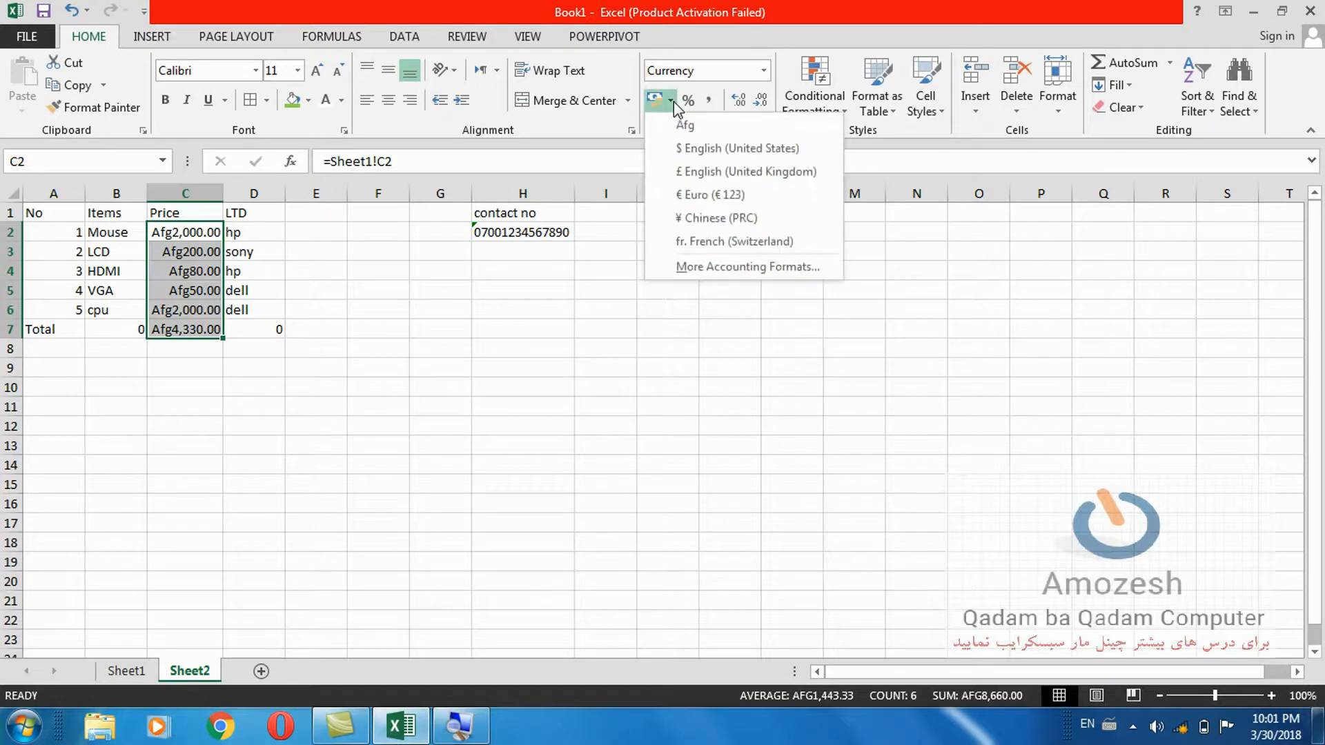
left_click(686, 150)
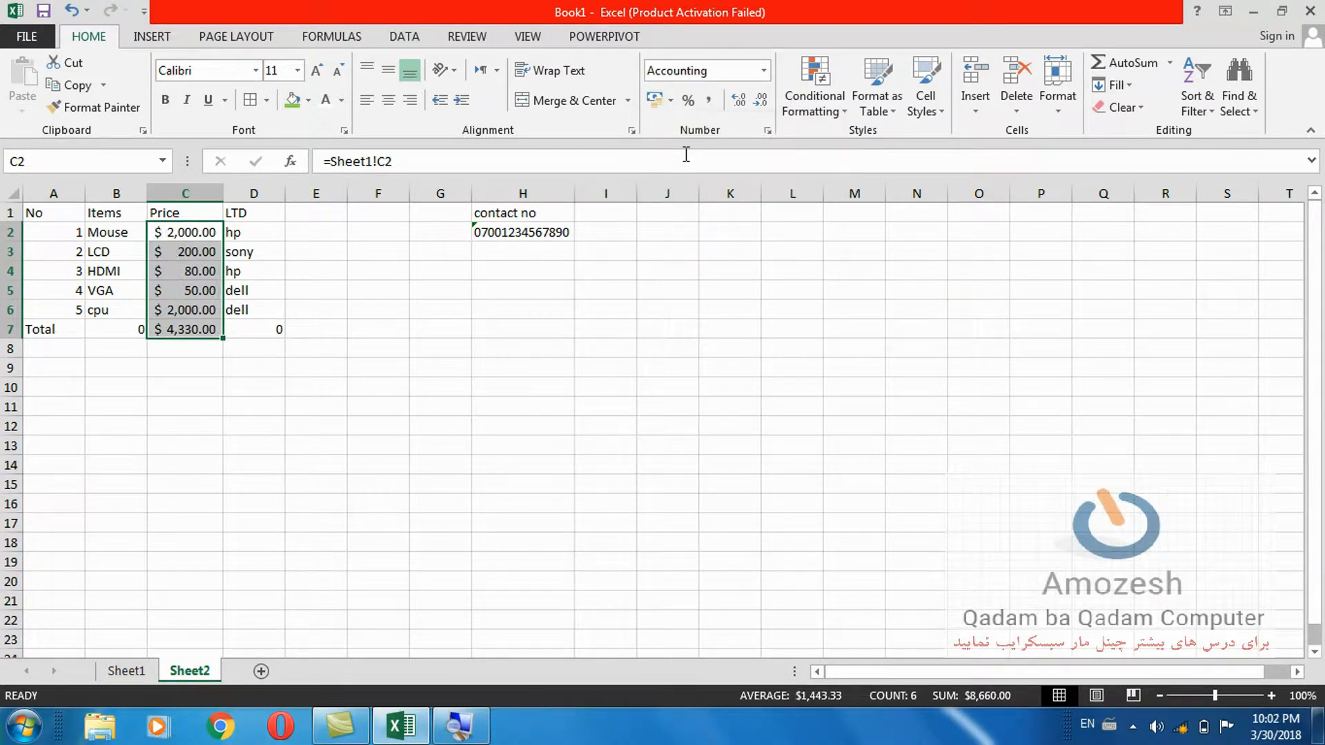
left_click(670, 101)
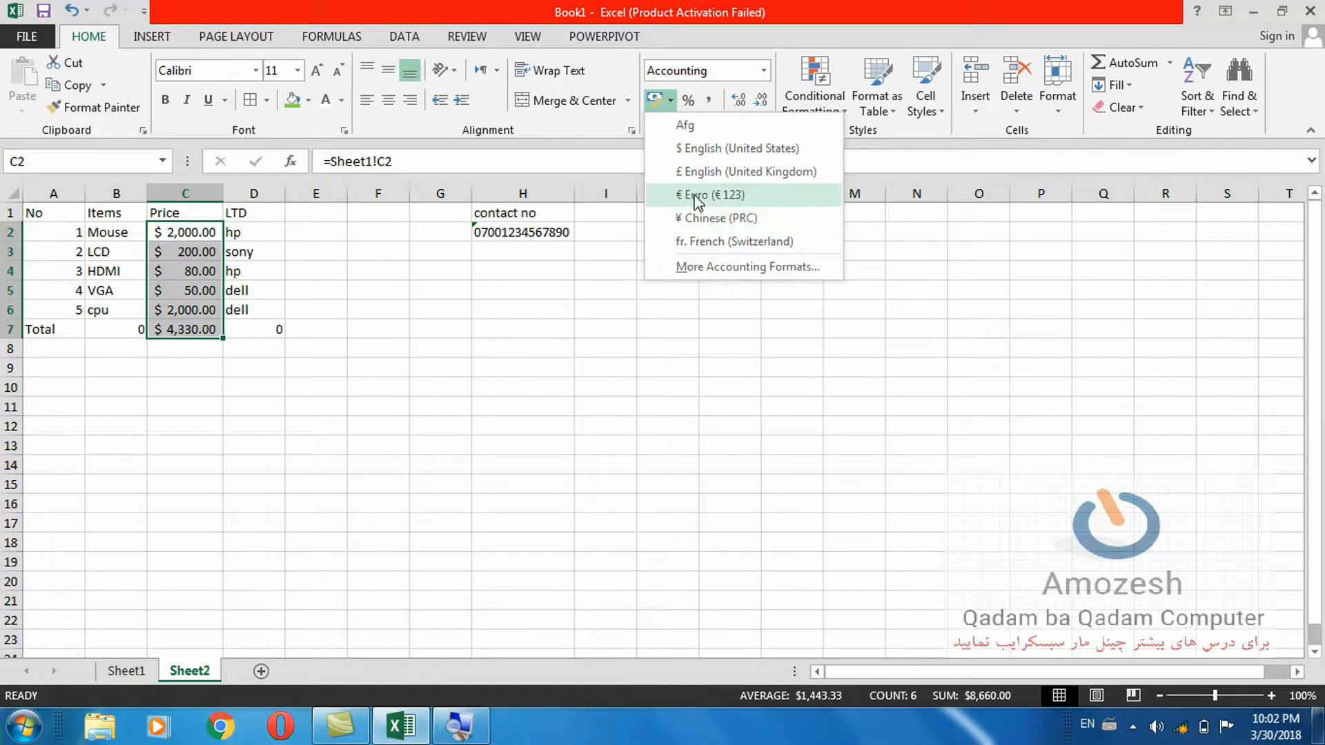
left_click(684, 195)
left_click(670, 100)
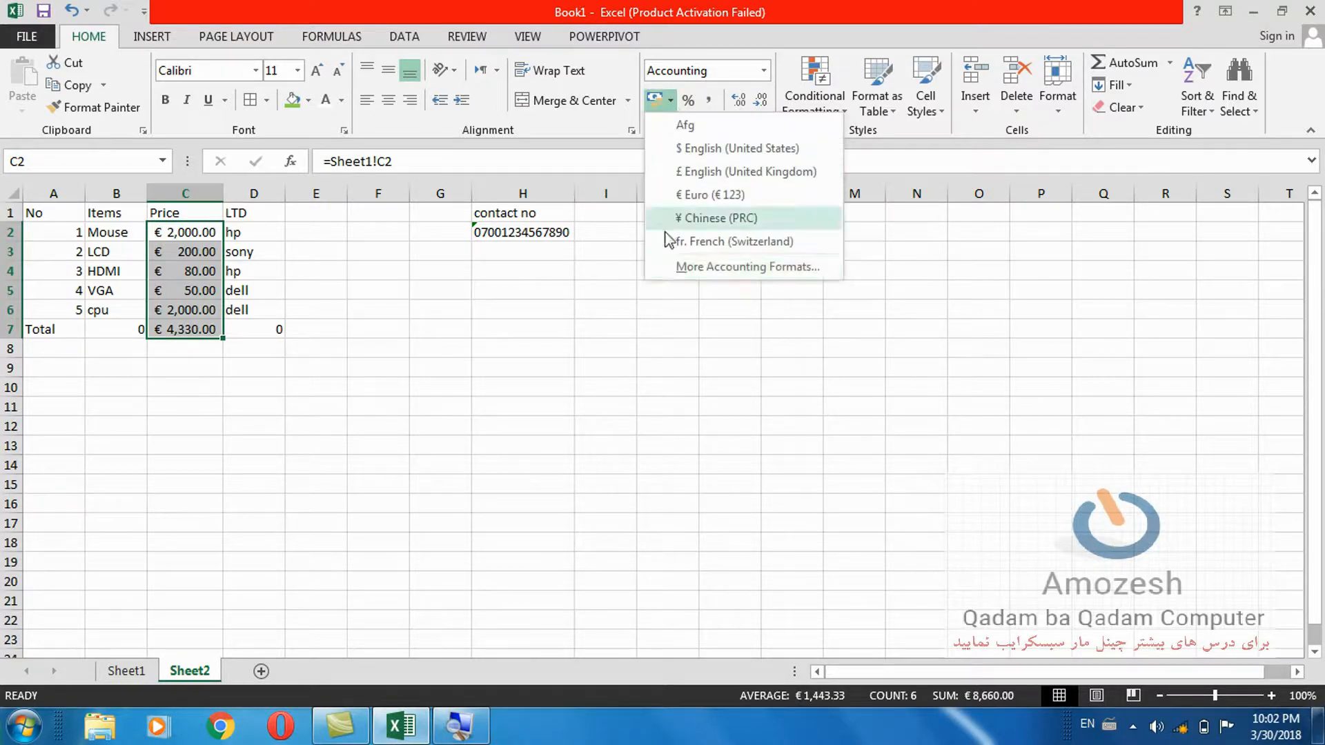
left_click(683, 268)
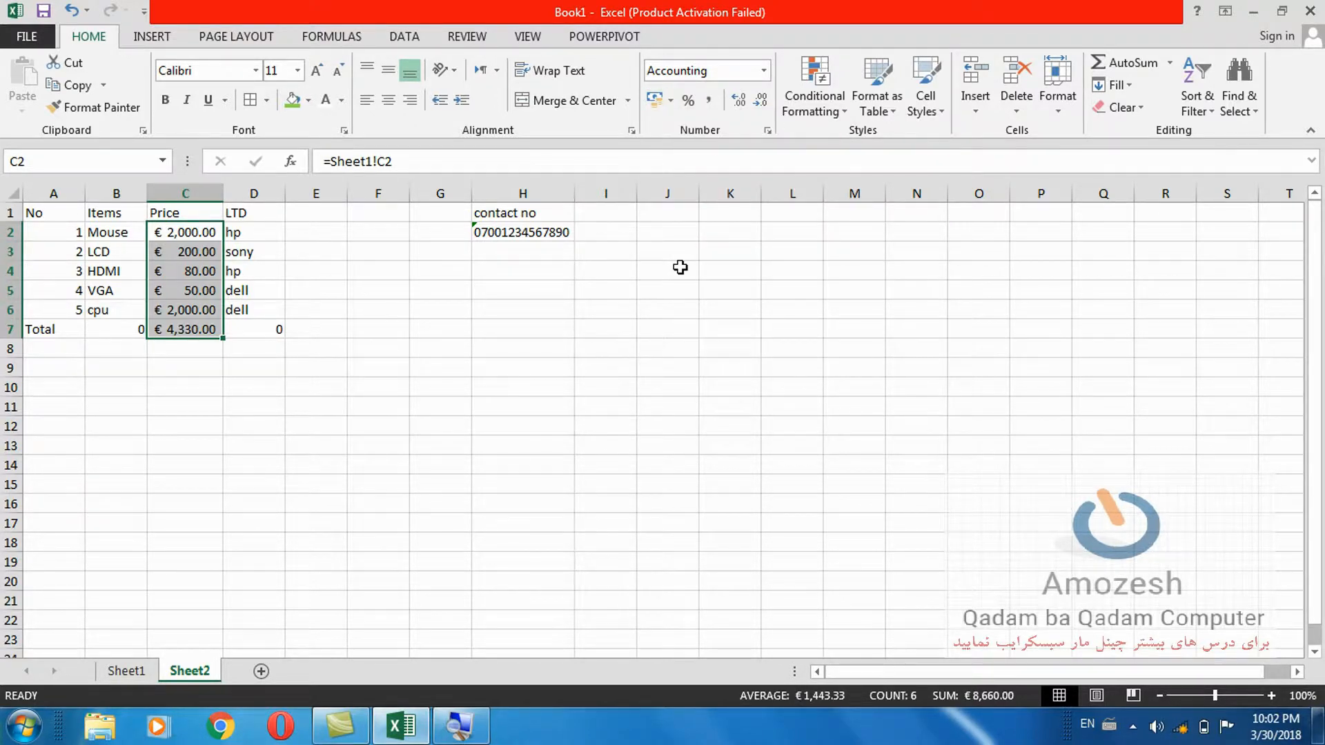
Browse the currency Symbol list, cancel to keep Euro, and open the Start menu.
left_click(910, 152)
mouse_move(911, 177)
left_mouse_down()
mouse_move(912, 231)
mouse_move(912, 188)
left_mouse_up()
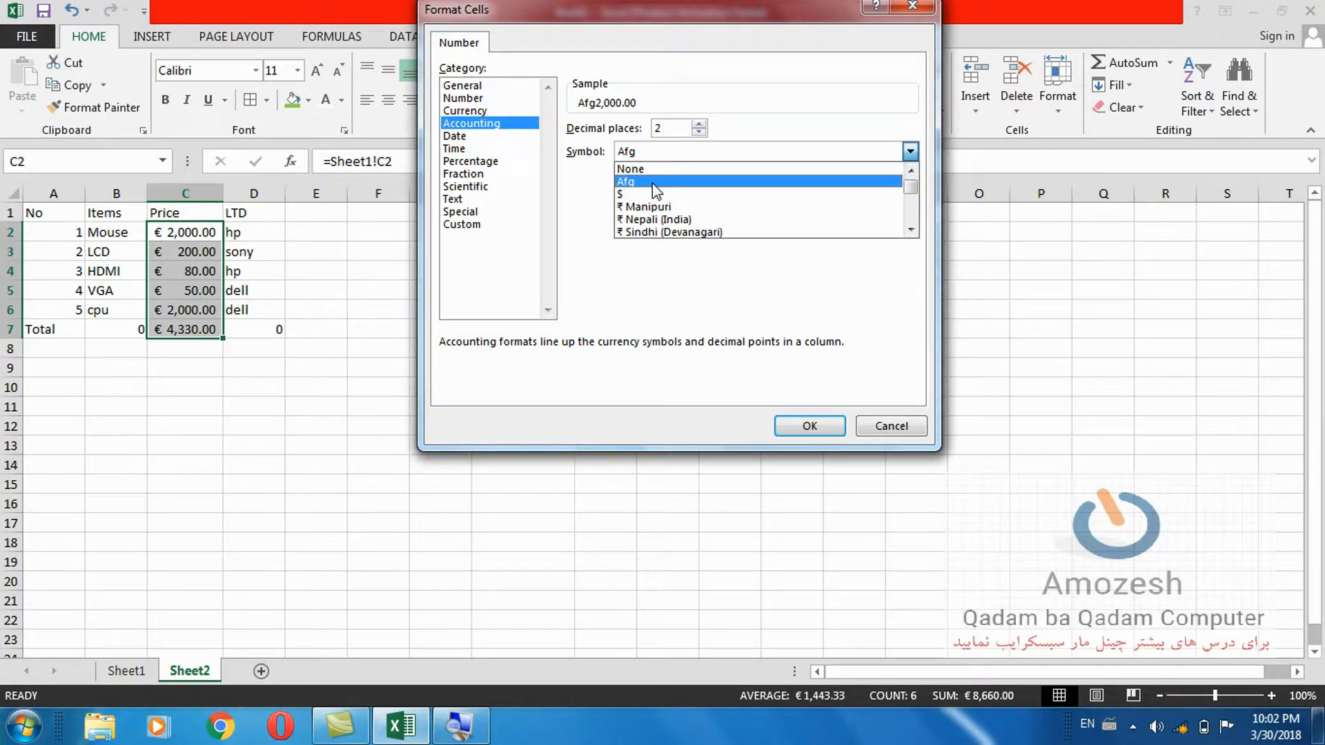
left_click(875, 425)
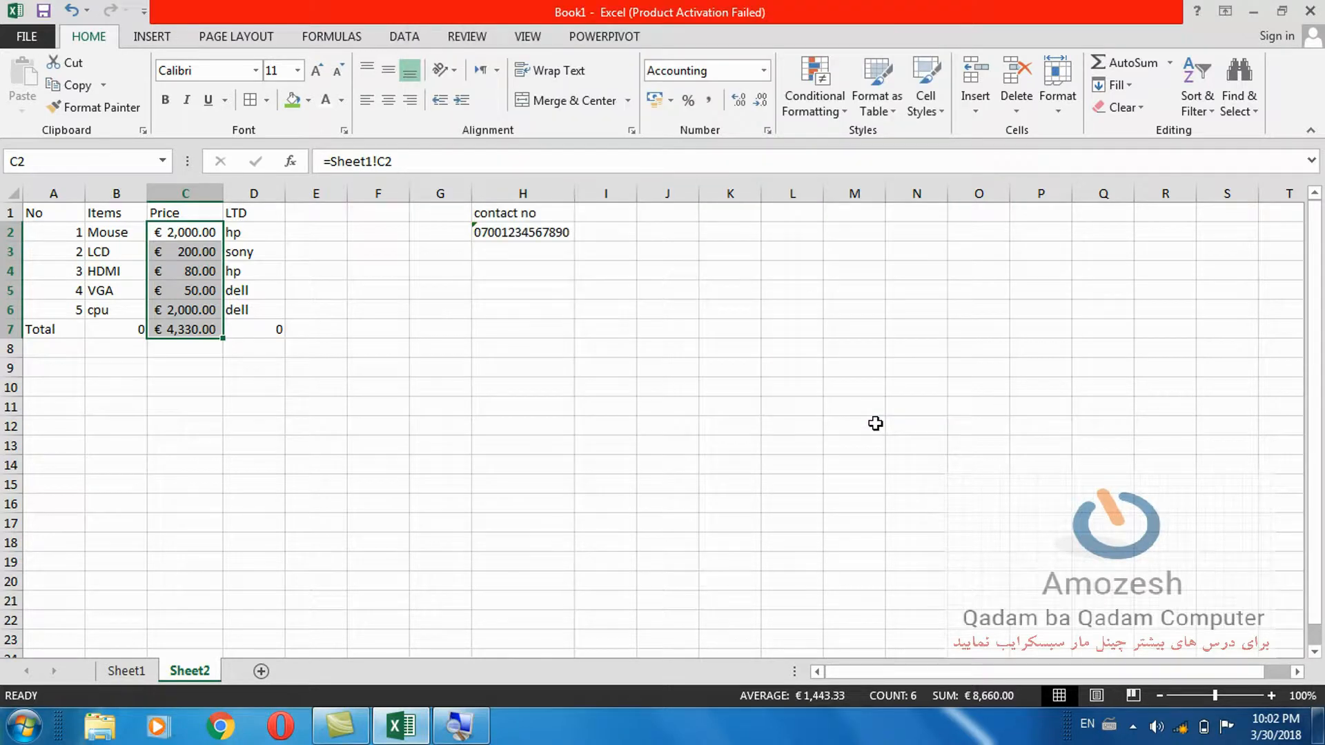
key("super")
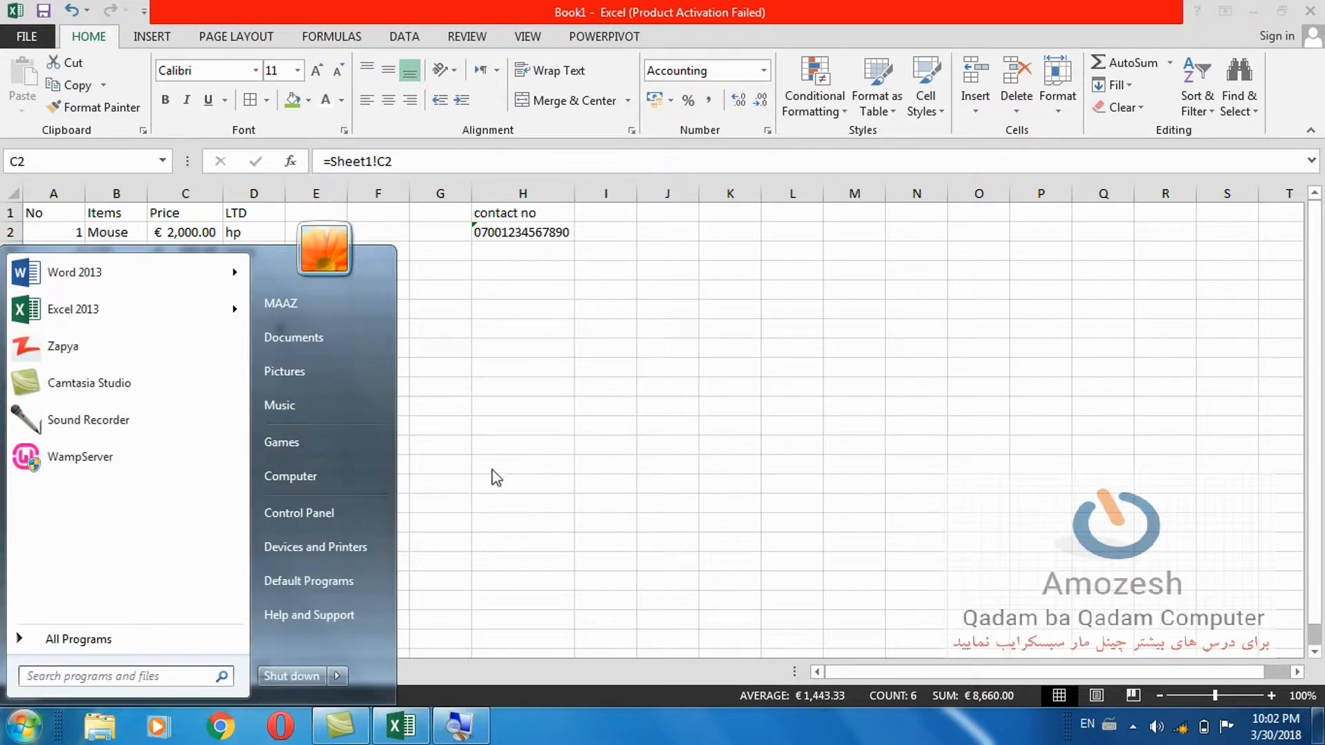
In Control Panel's Region settings, confirm the currency symbol is Afg, then close Control Panel.
left_click(346, 509)
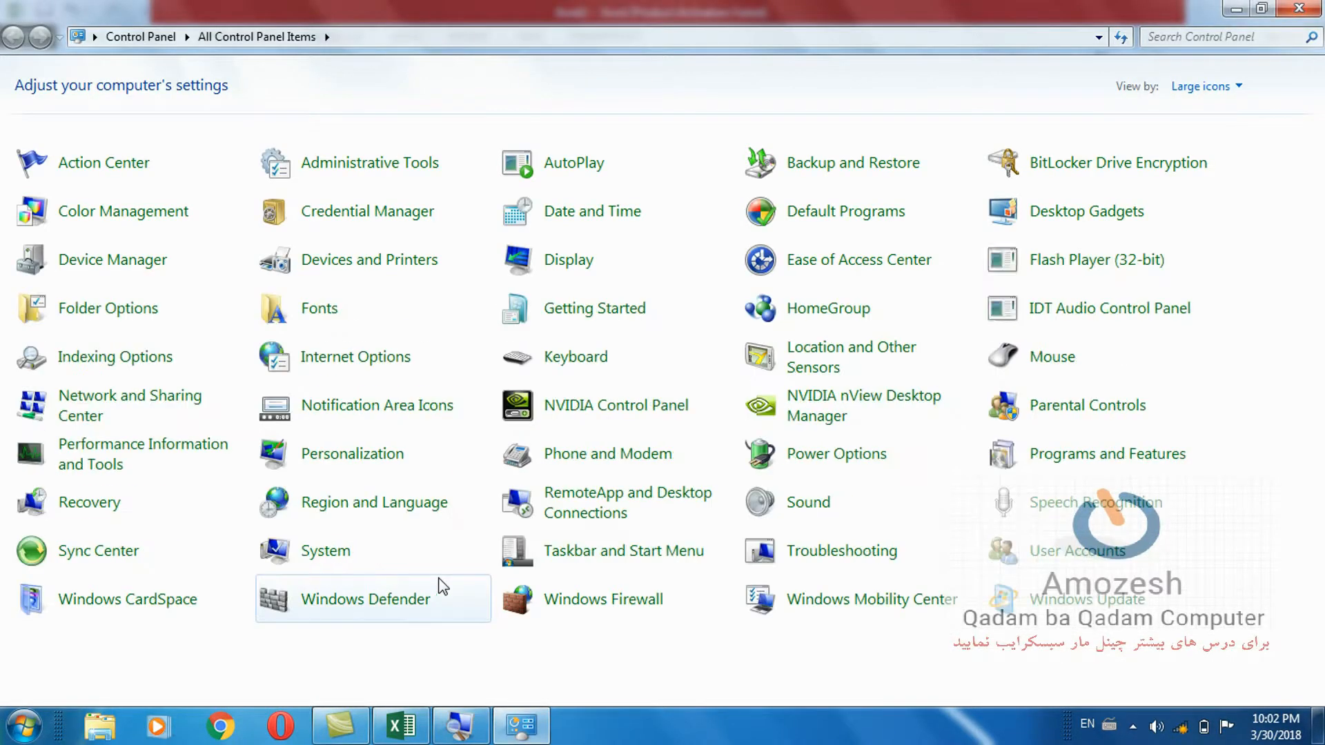
left_click(413, 504)
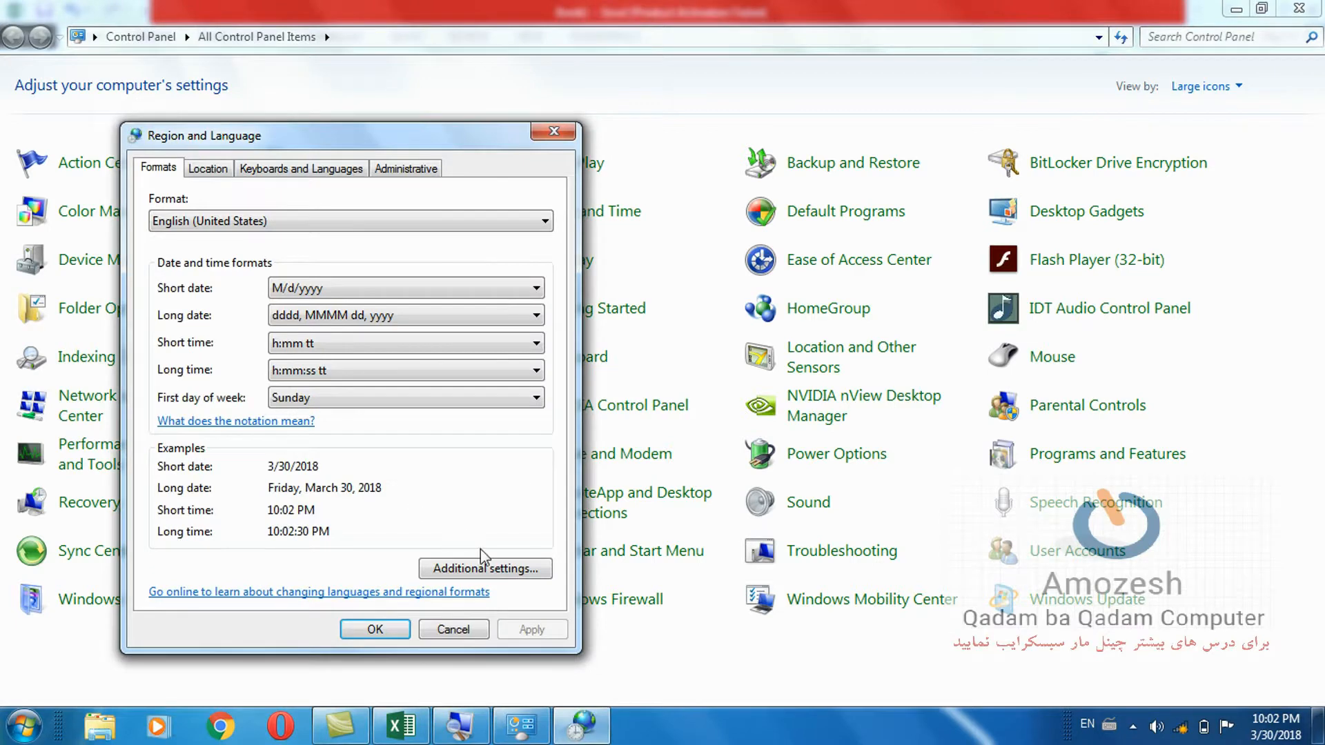
left_click(481, 570)
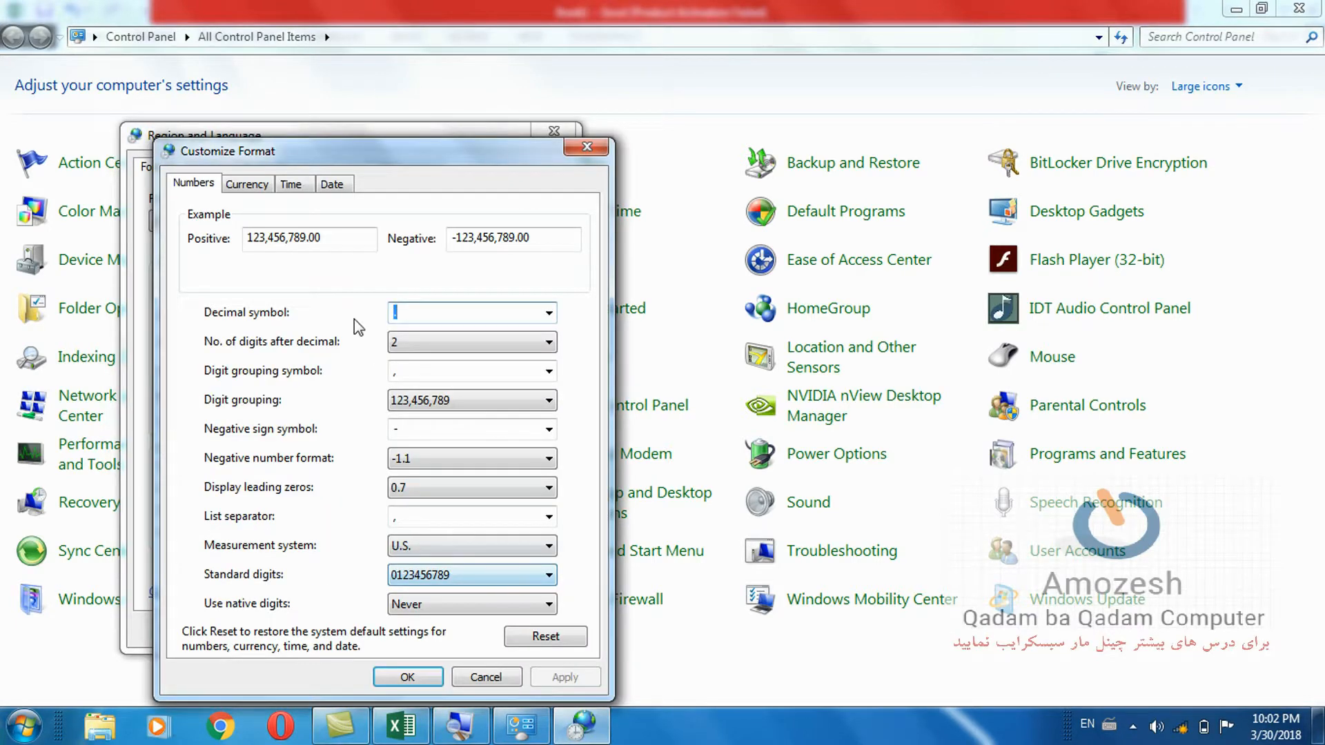
left_click(242, 185)
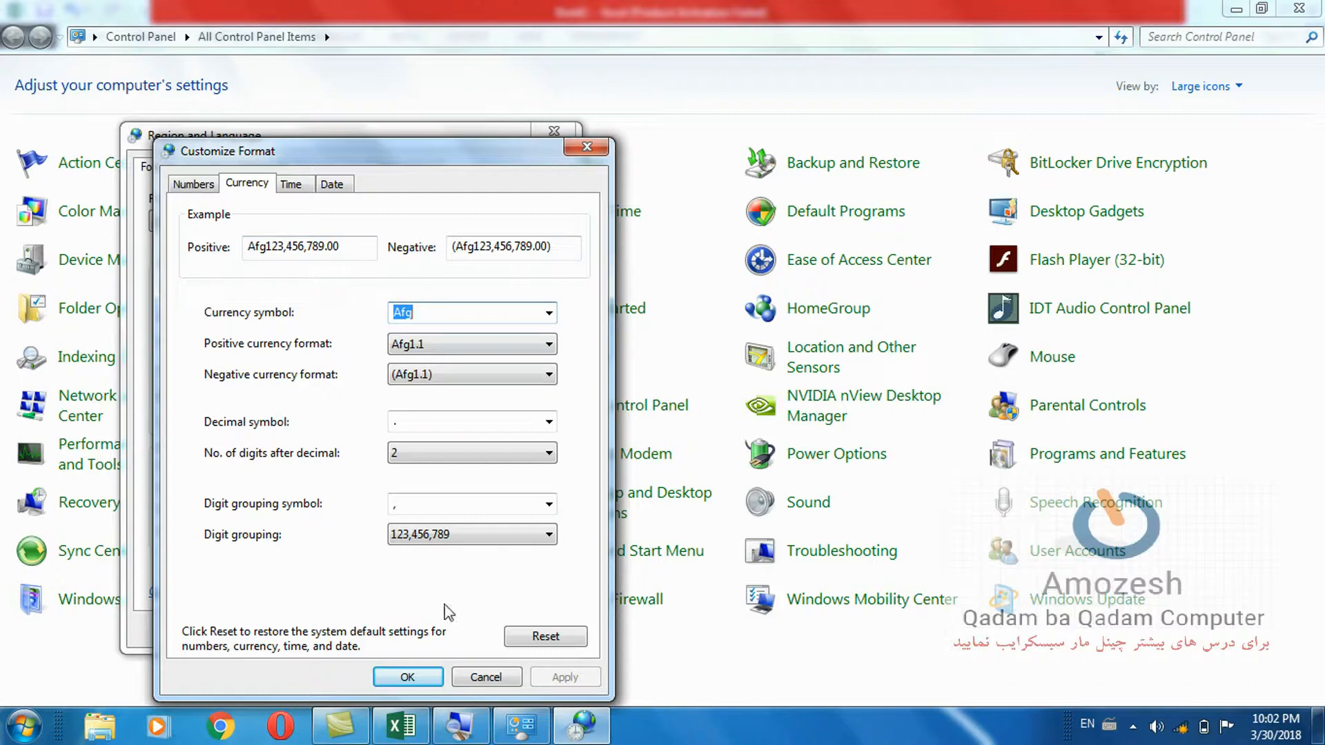
left_click(424, 676)
left_click(377, 630)
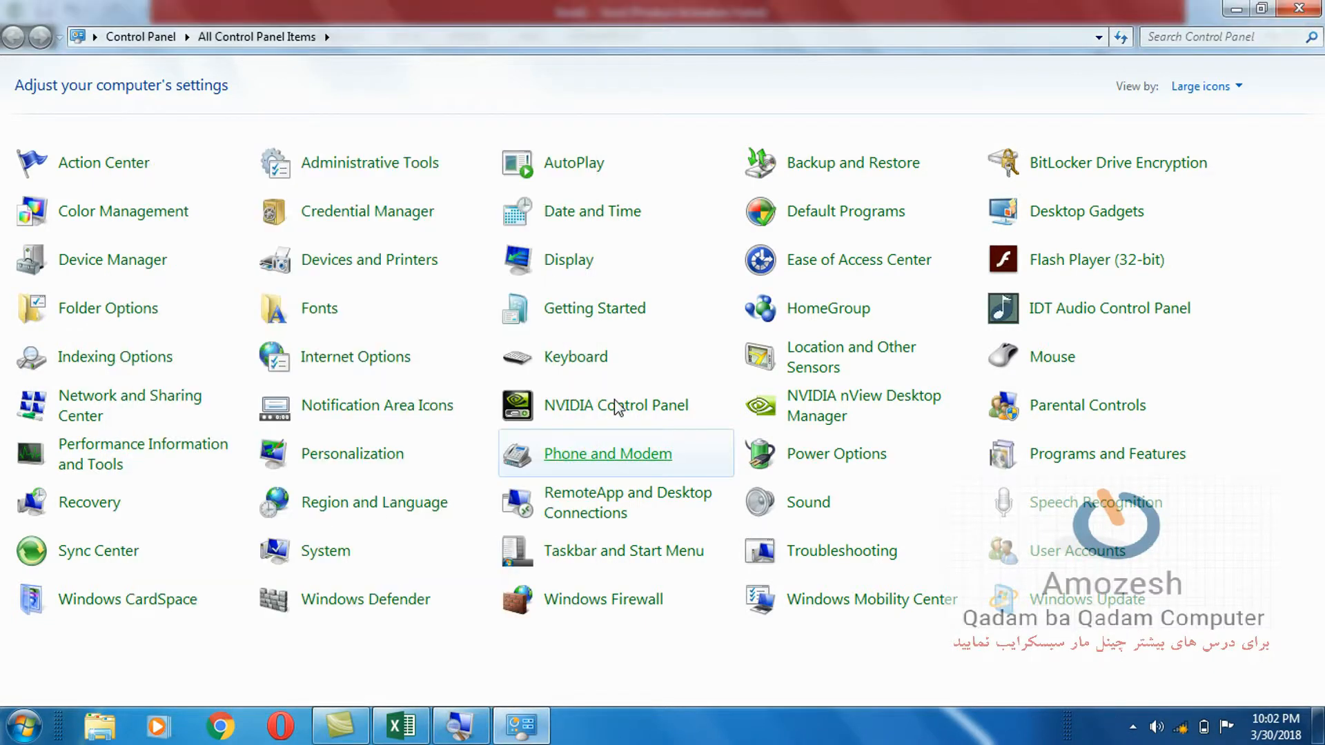
left_click(1298, 9)
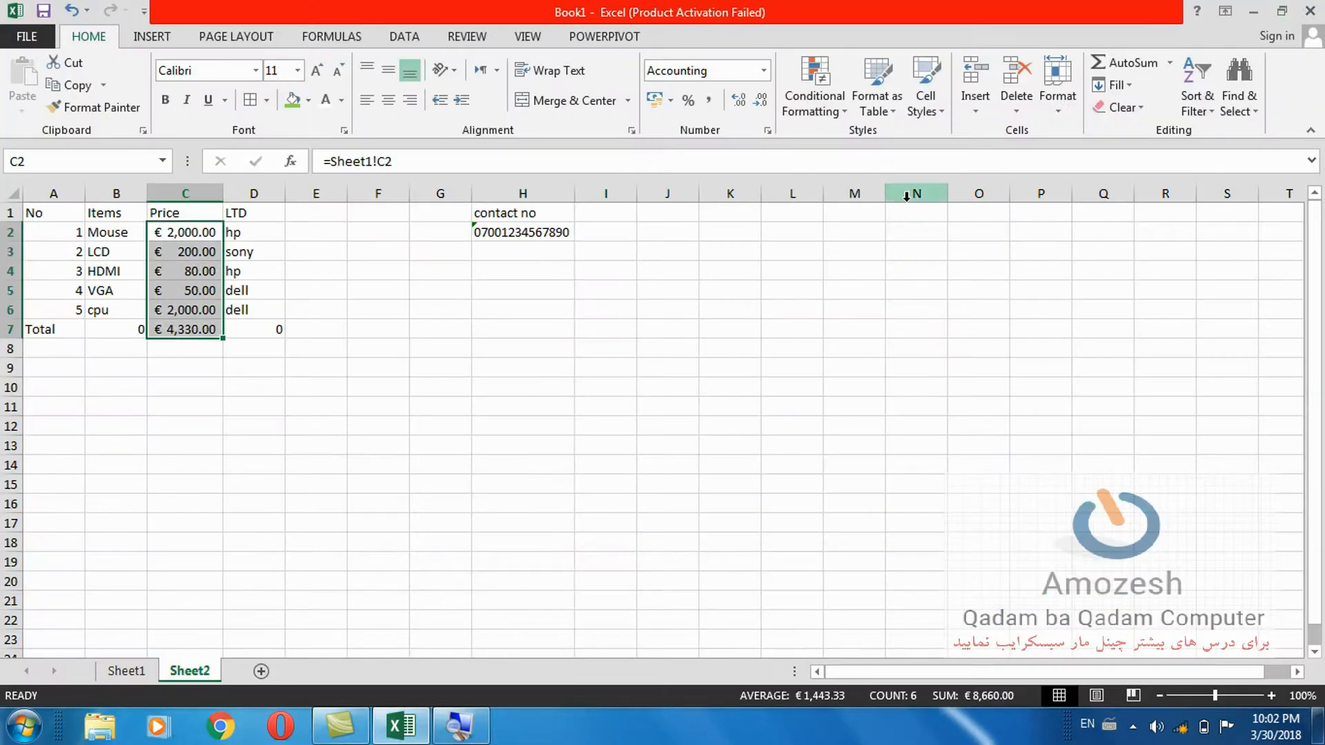
Insert today's date, 3/30/2018, into cell I6 with Ctrl+;.
left_click(670, 100)
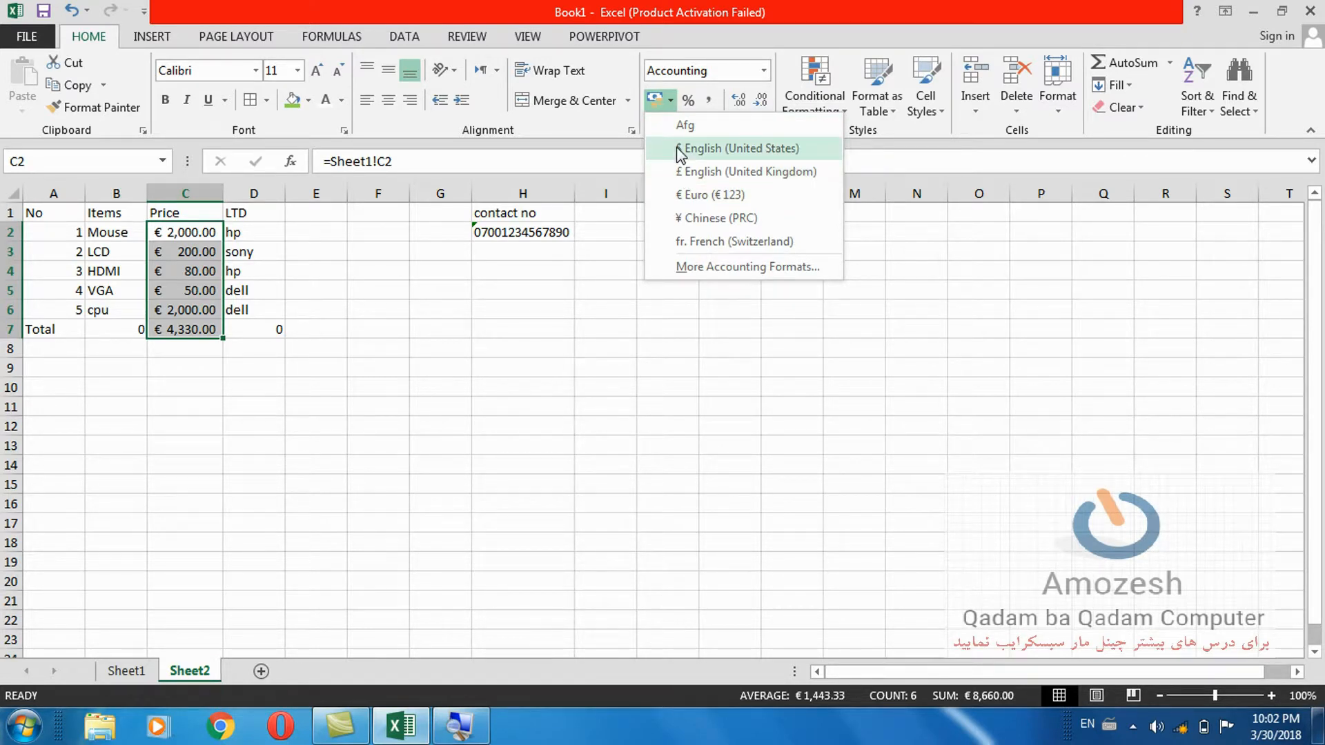
left_click(763, 70)
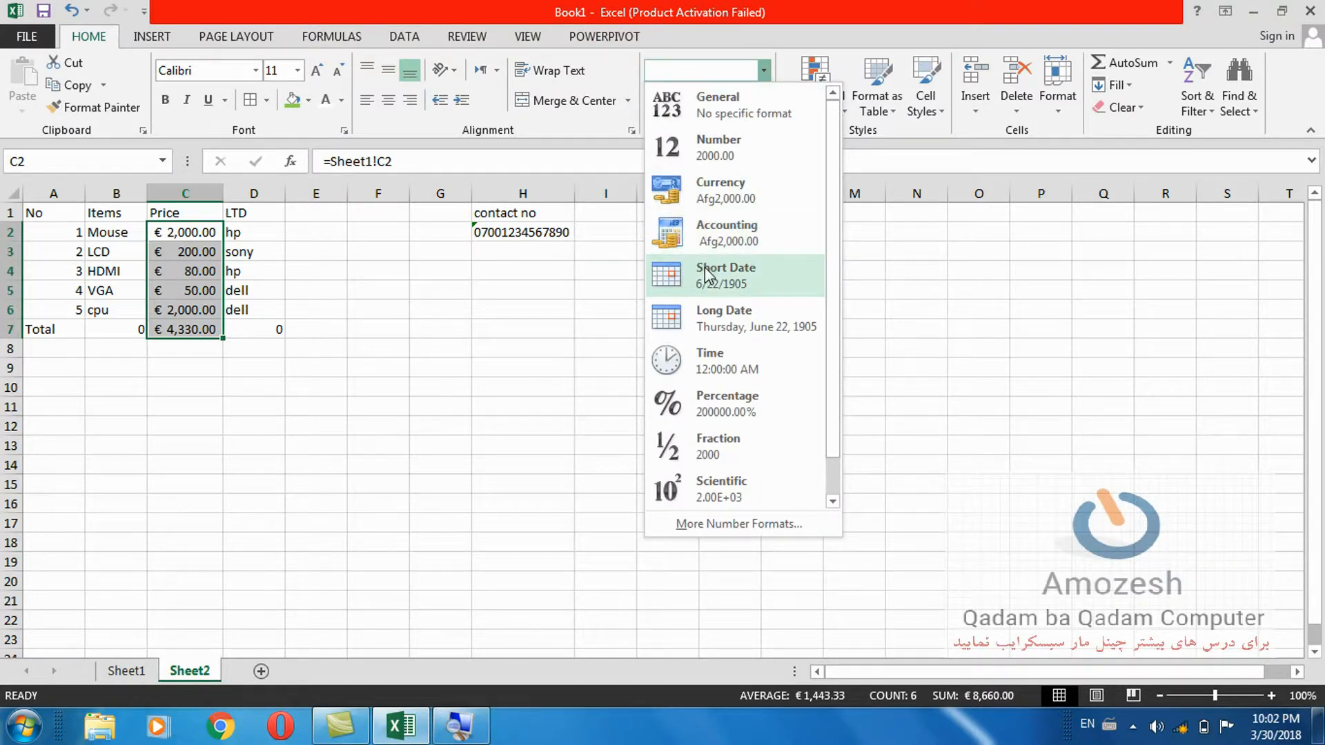
left_click(547, 321)
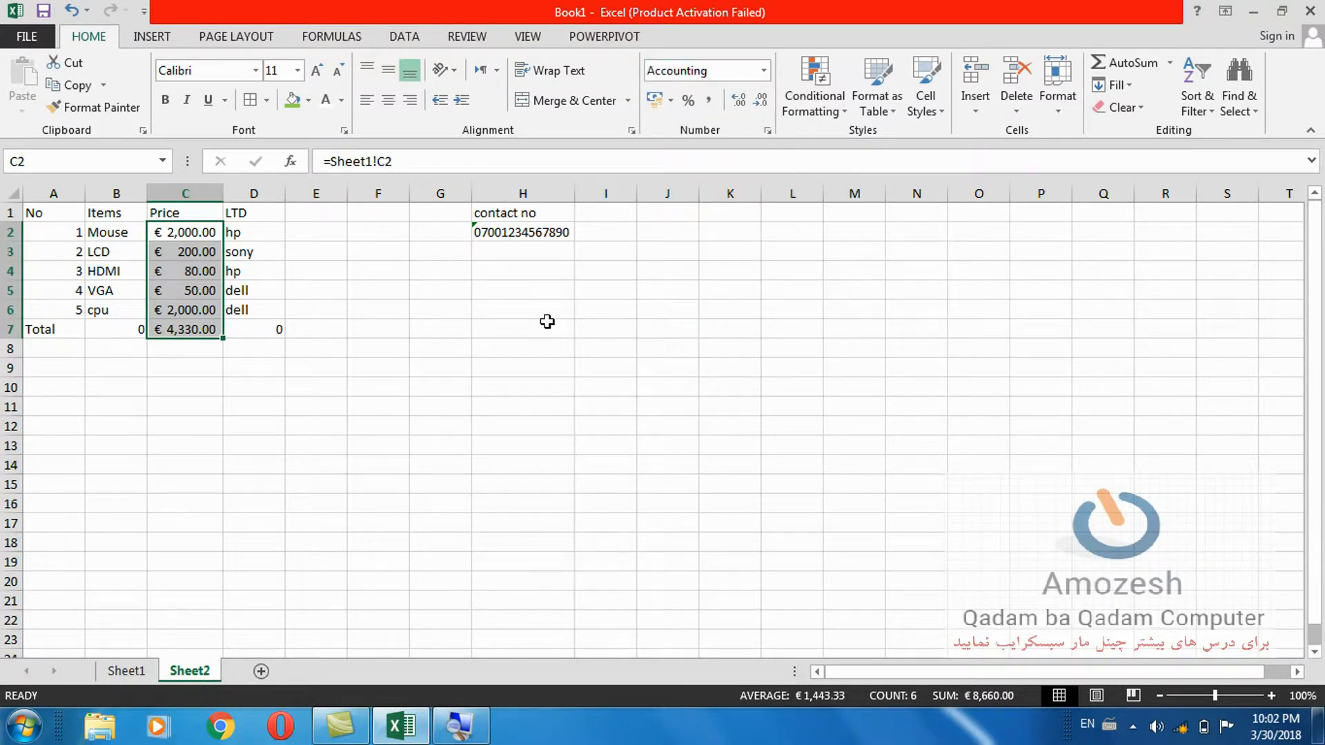
left_click(616, 305)
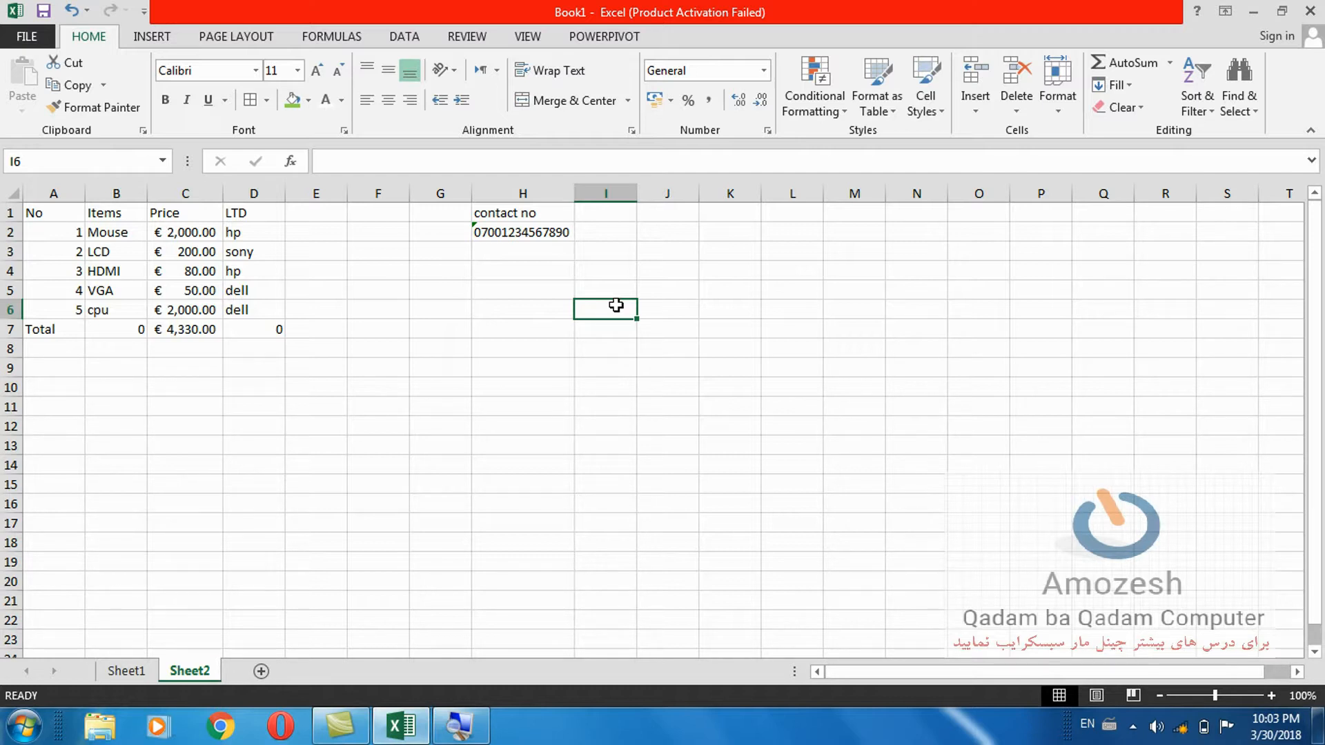
key("ctrl+semicolon")
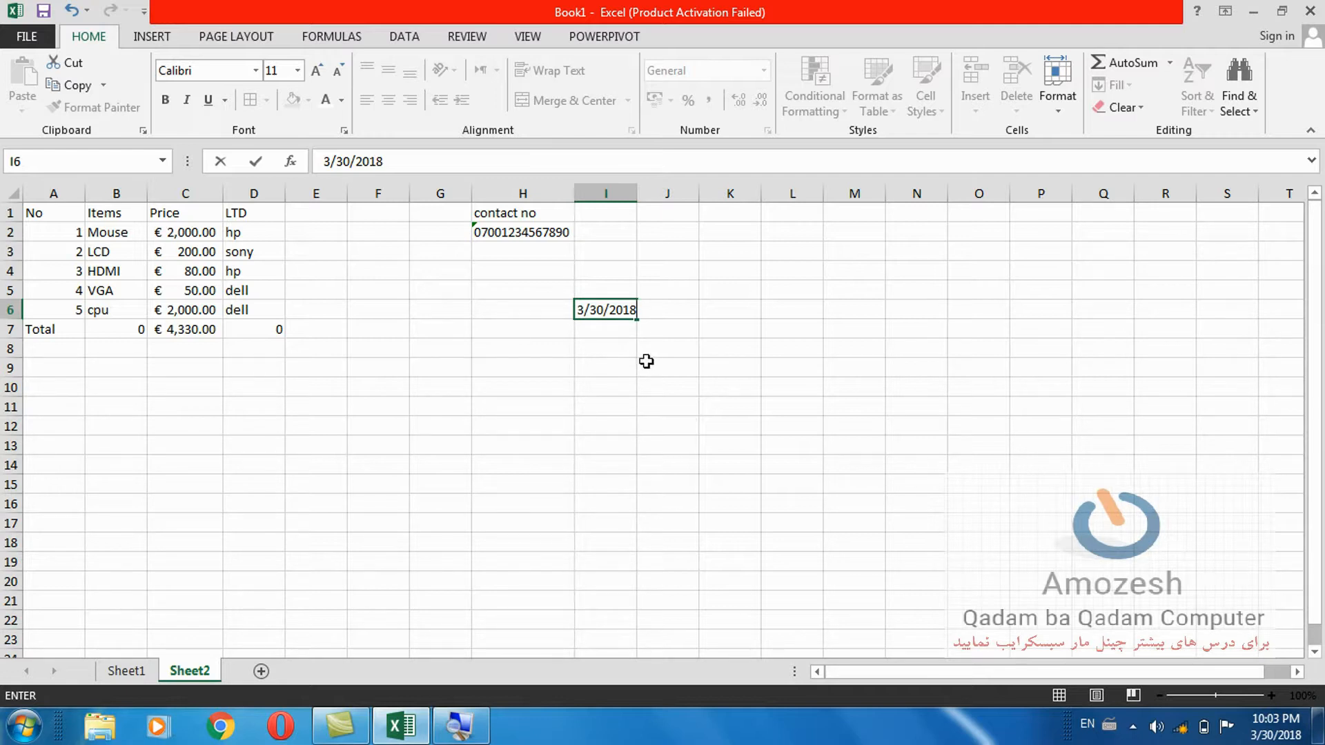
Commit the date in I6, reselect it, and show its number format choices.
left_click(670, 349)
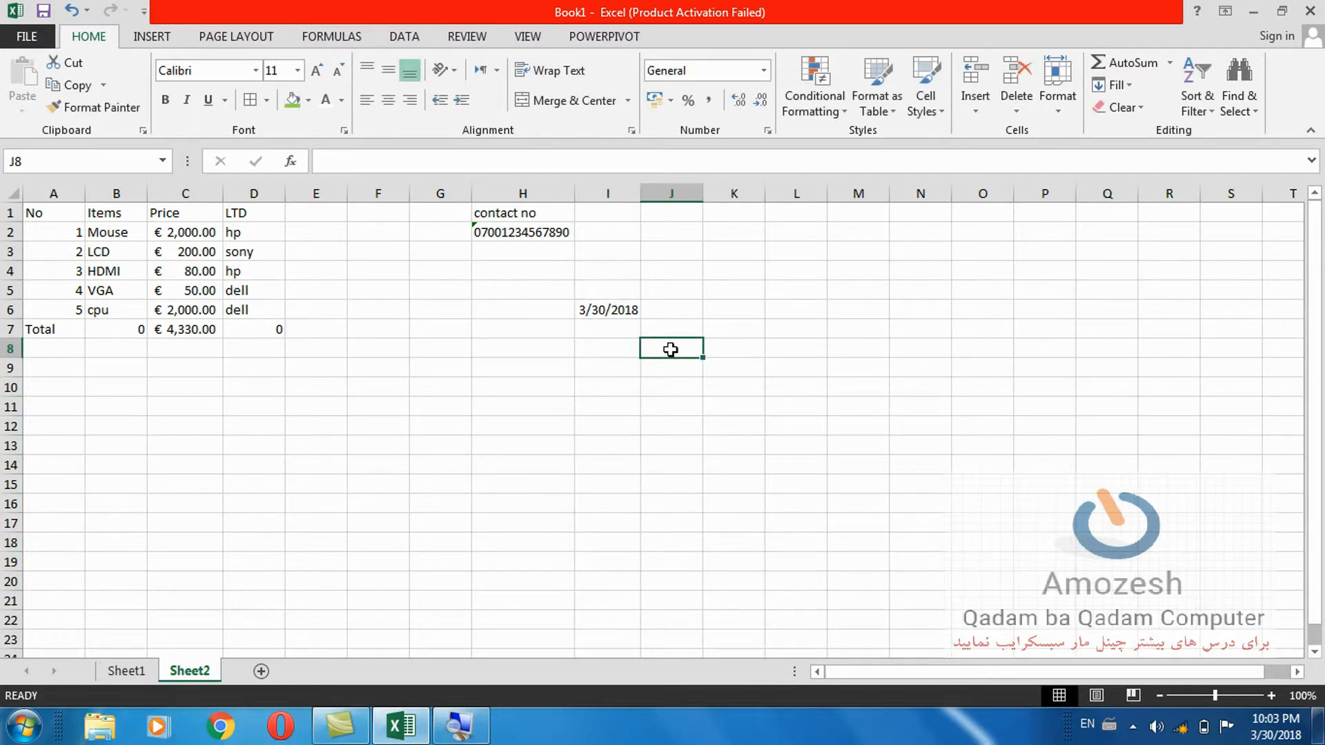
left_click(619, 310)
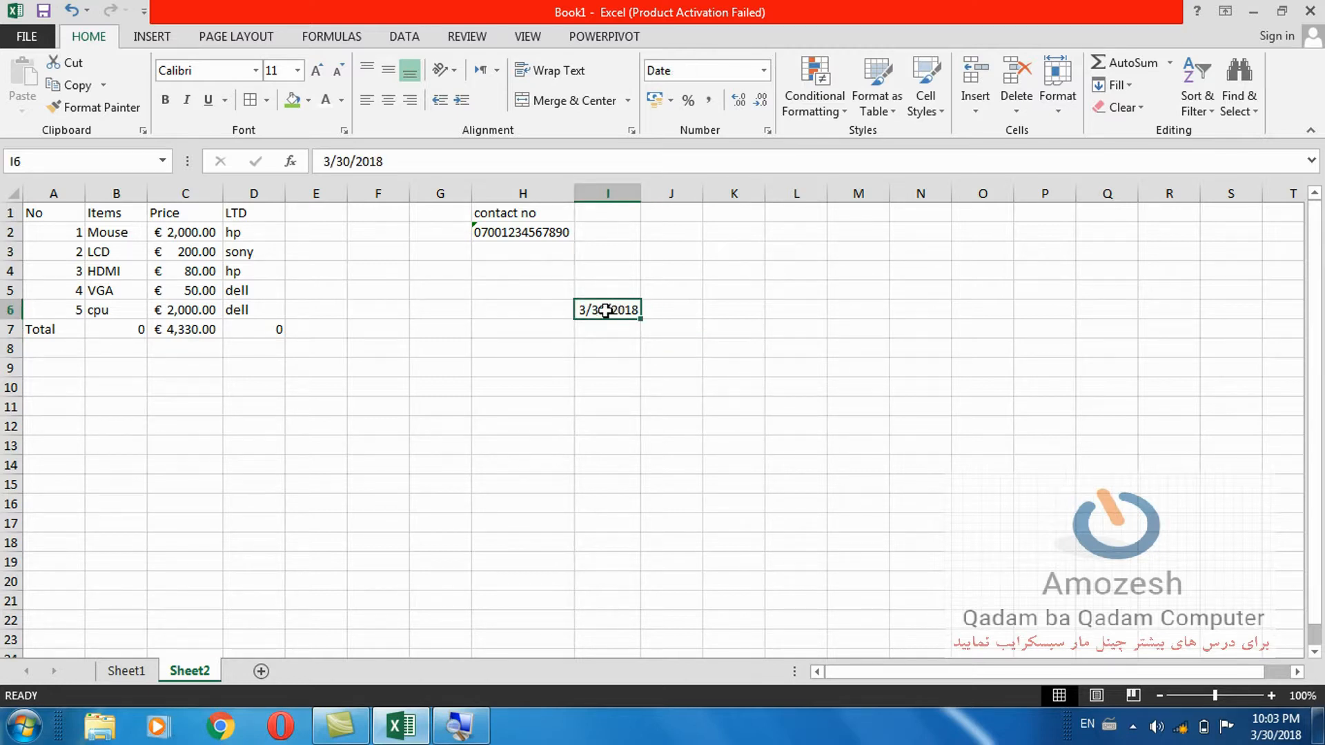
left_click(763, 71)
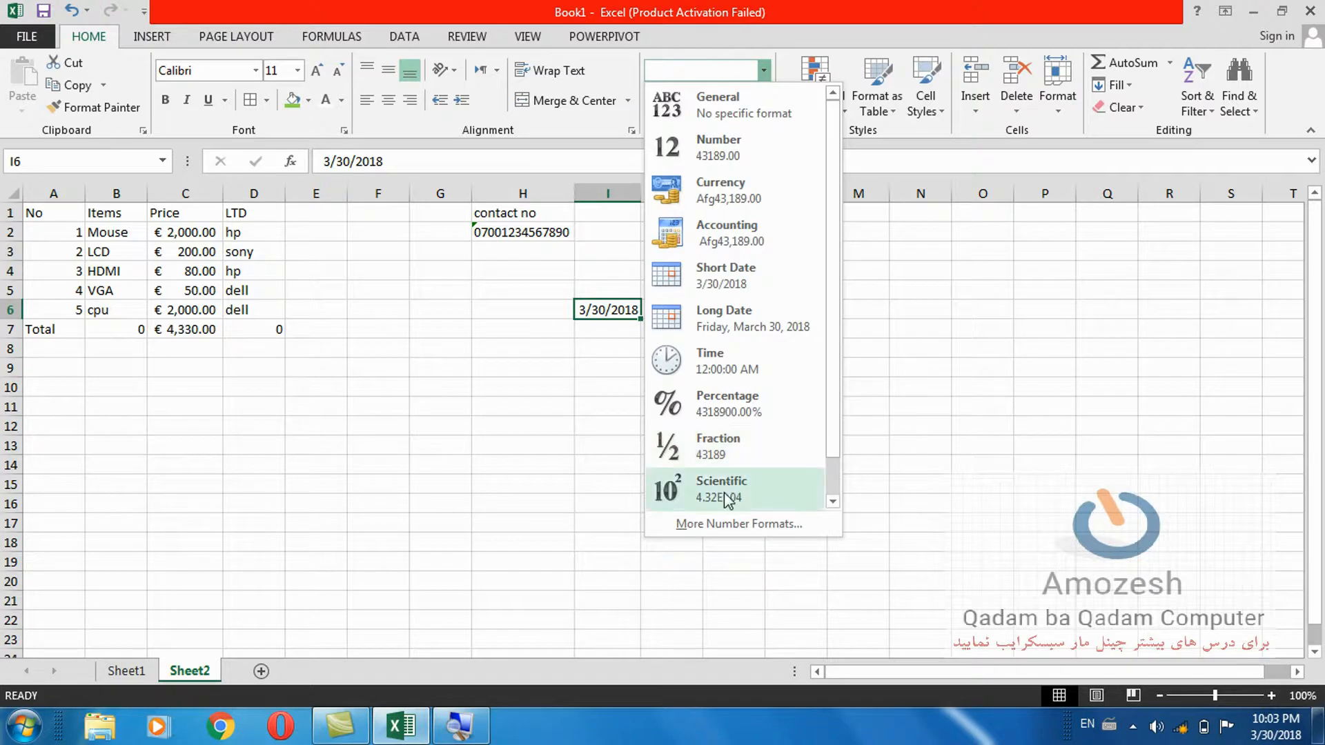
left_click(719, 525)
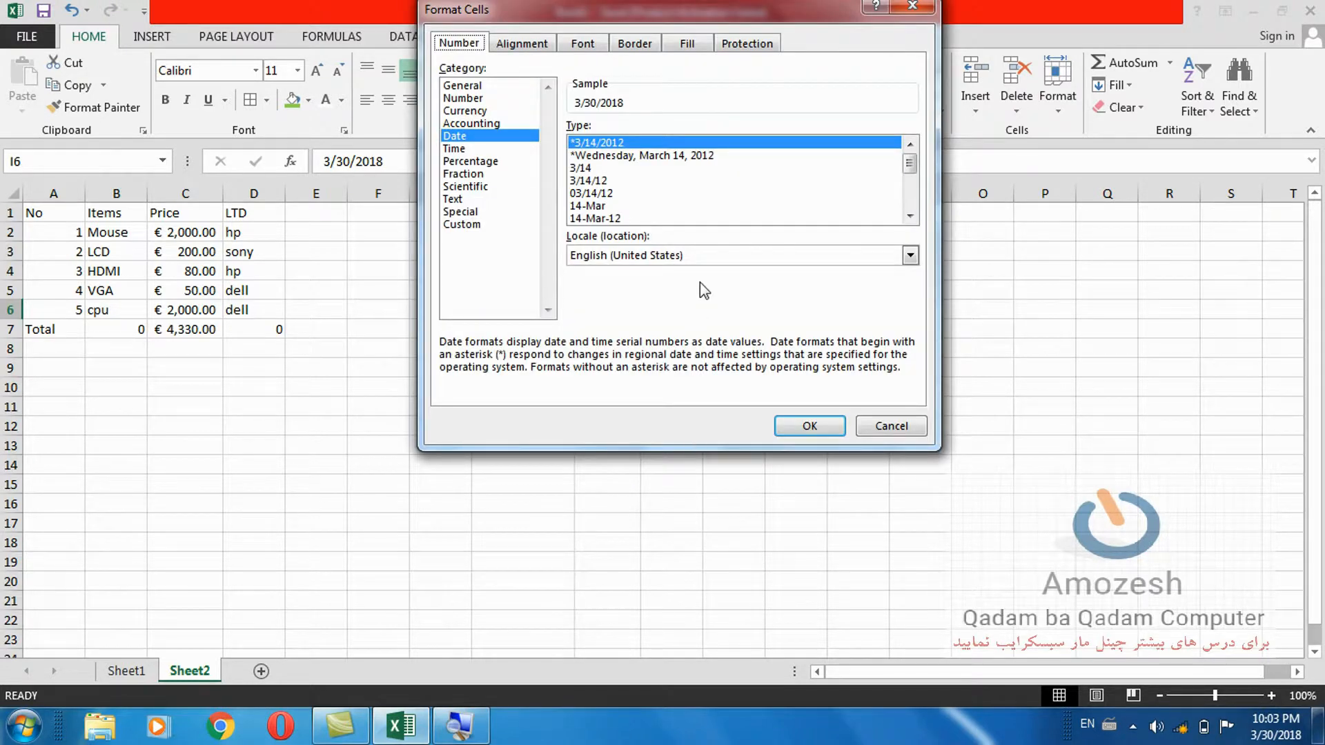
left_click(646, 156)
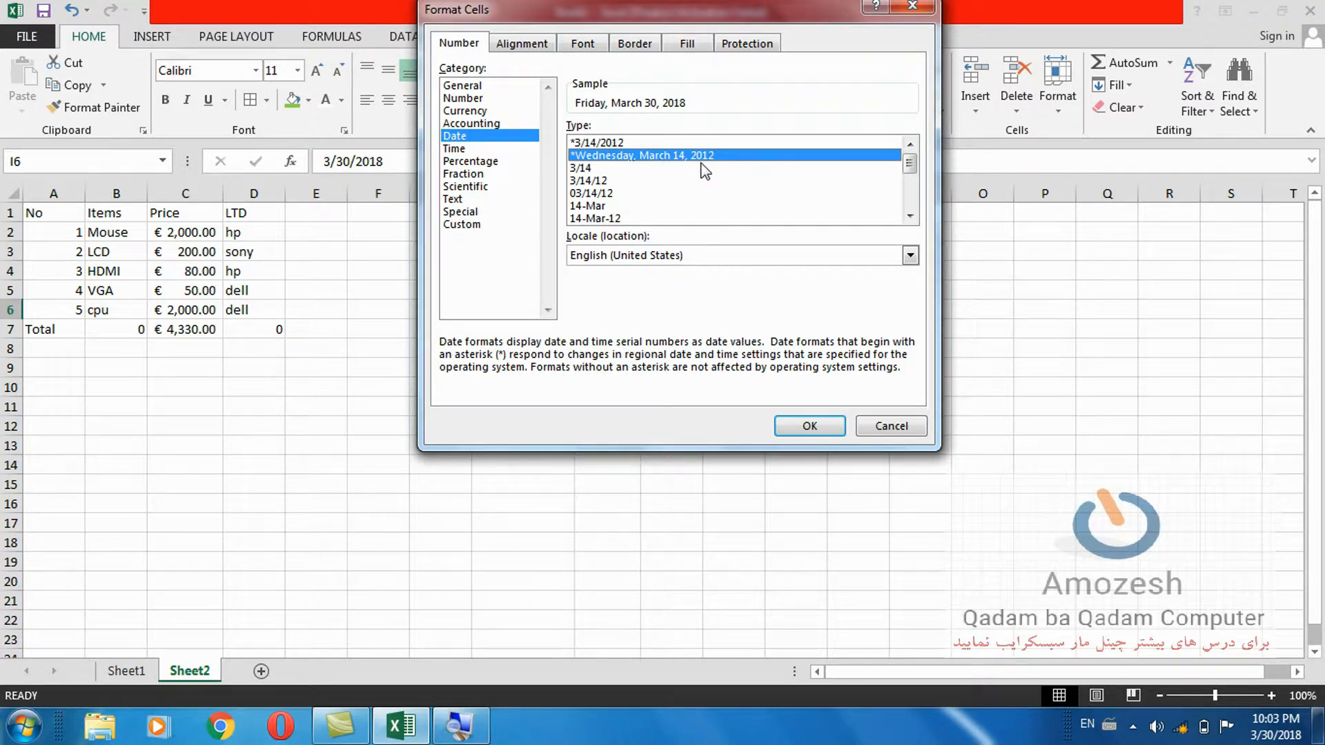
left_click(614, 143)
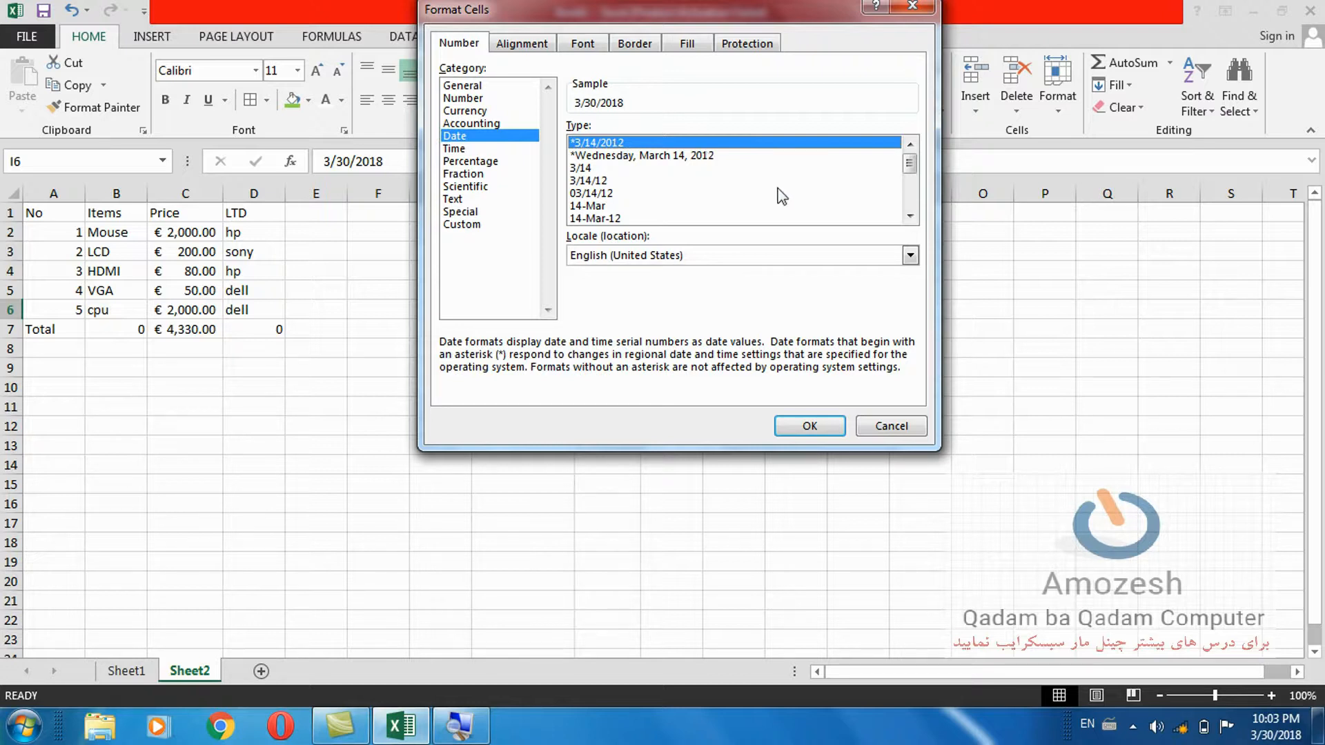
left_click(910, 217)
left_click(910, 216)
left_click(910, 217)
left_click(911, 216)
left_click(911, 217)
left_click(910, 216)
left_click(910, 217)
left_click(910, 216)
left_click(910, 216)
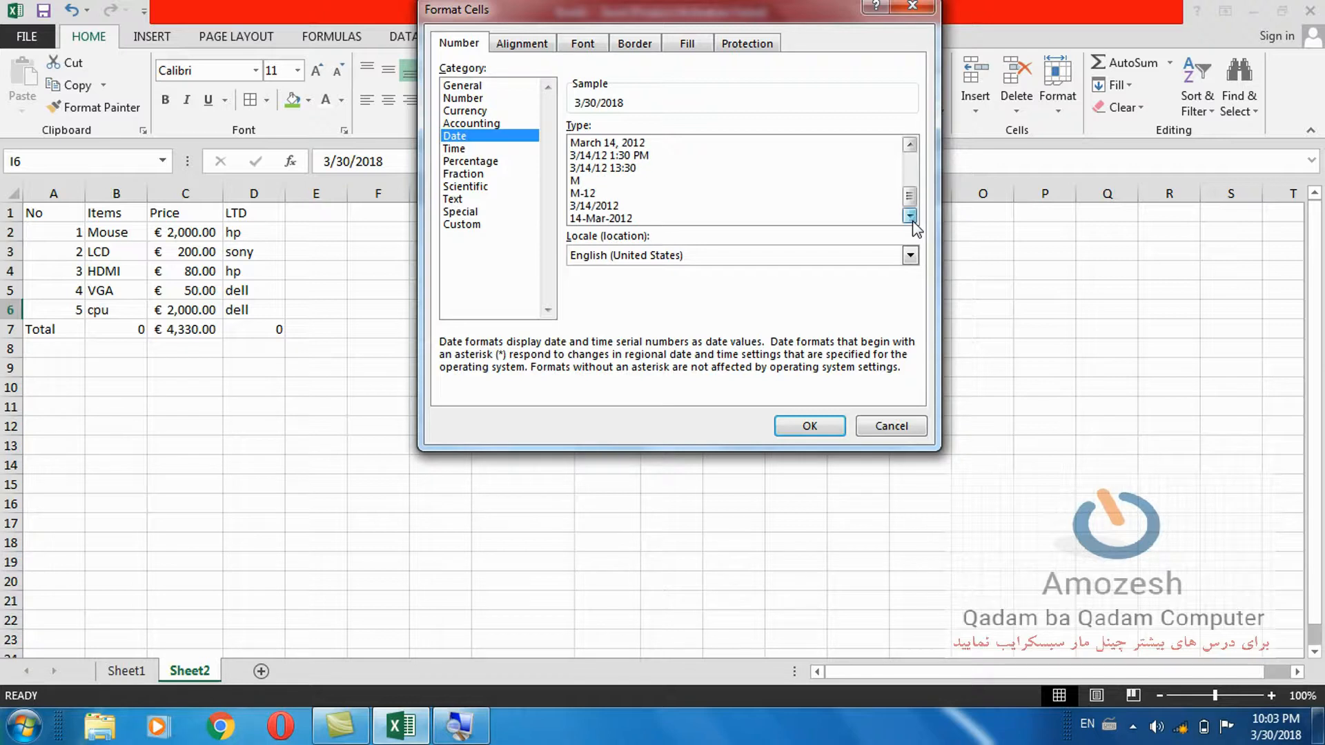
left_click(886, 425)
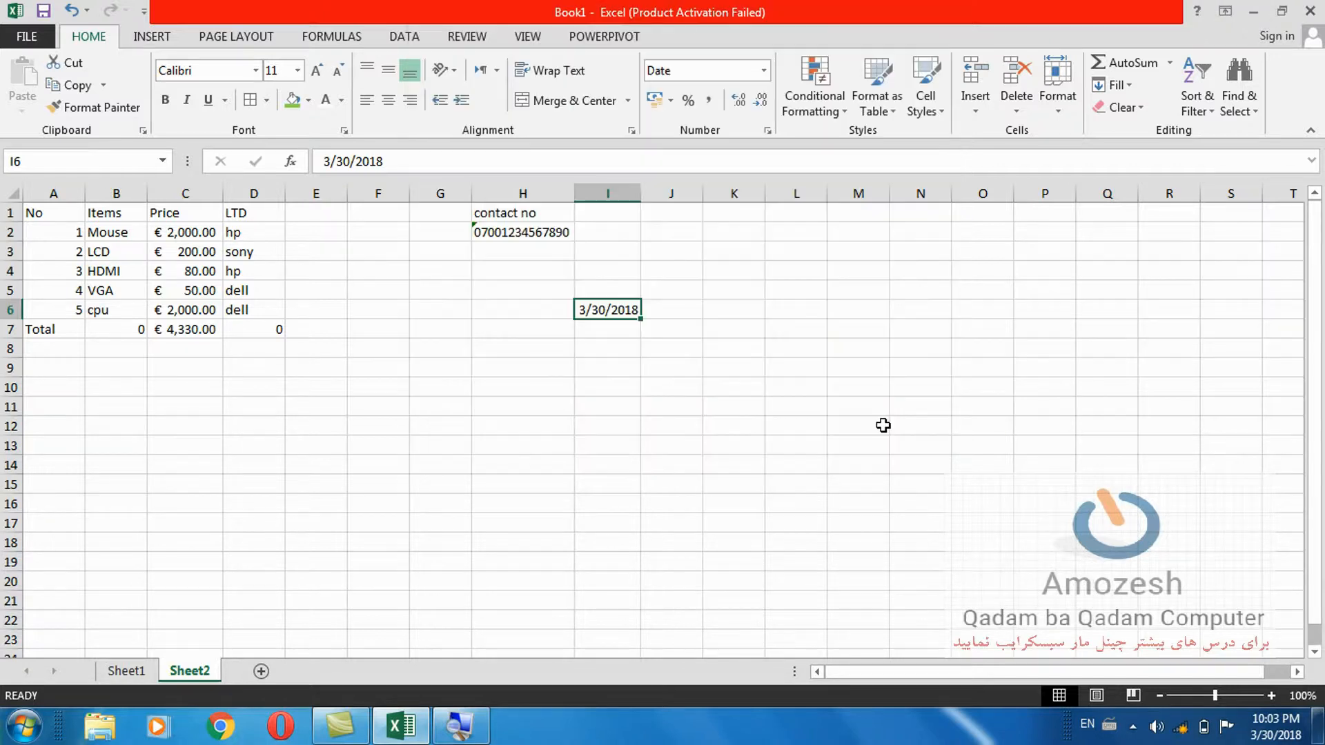
Insert the current time into cell J8 with Ctrl+Shift+;.
left_click(667, 347)
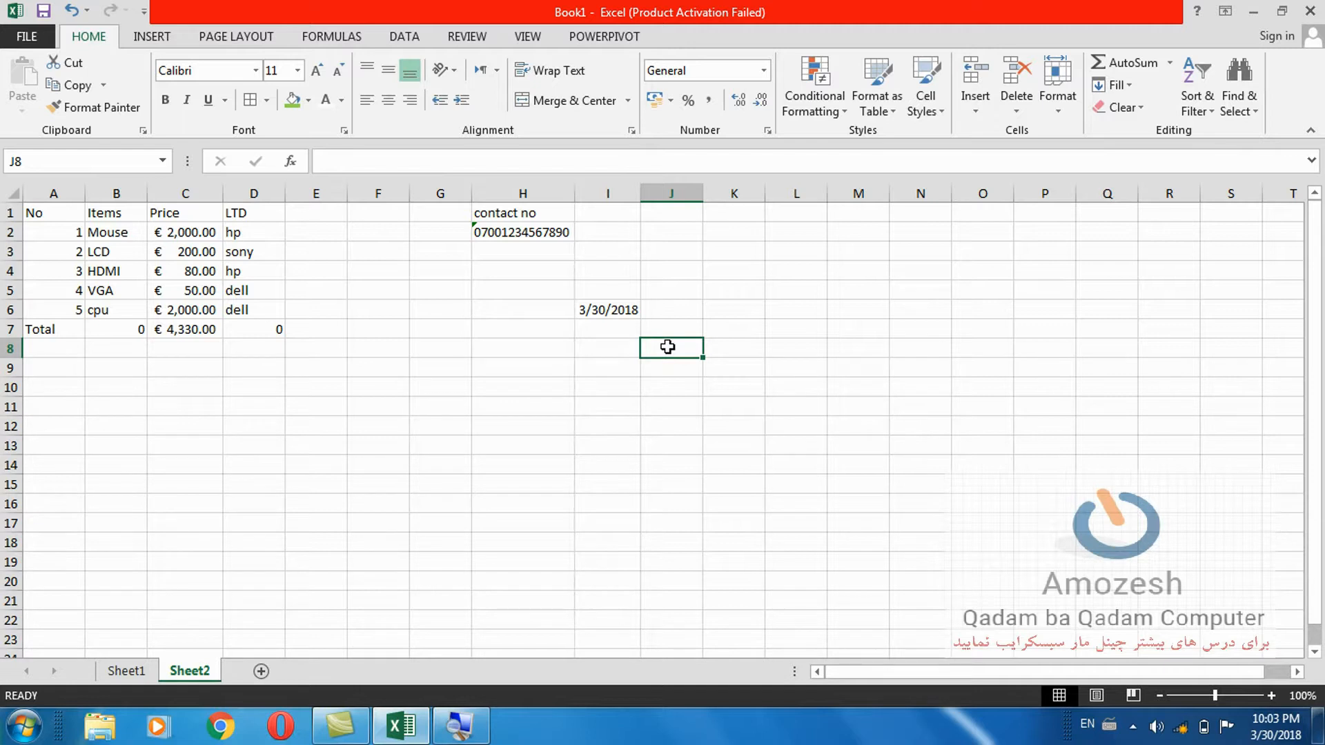
key("ctrl+shift+semicolon")
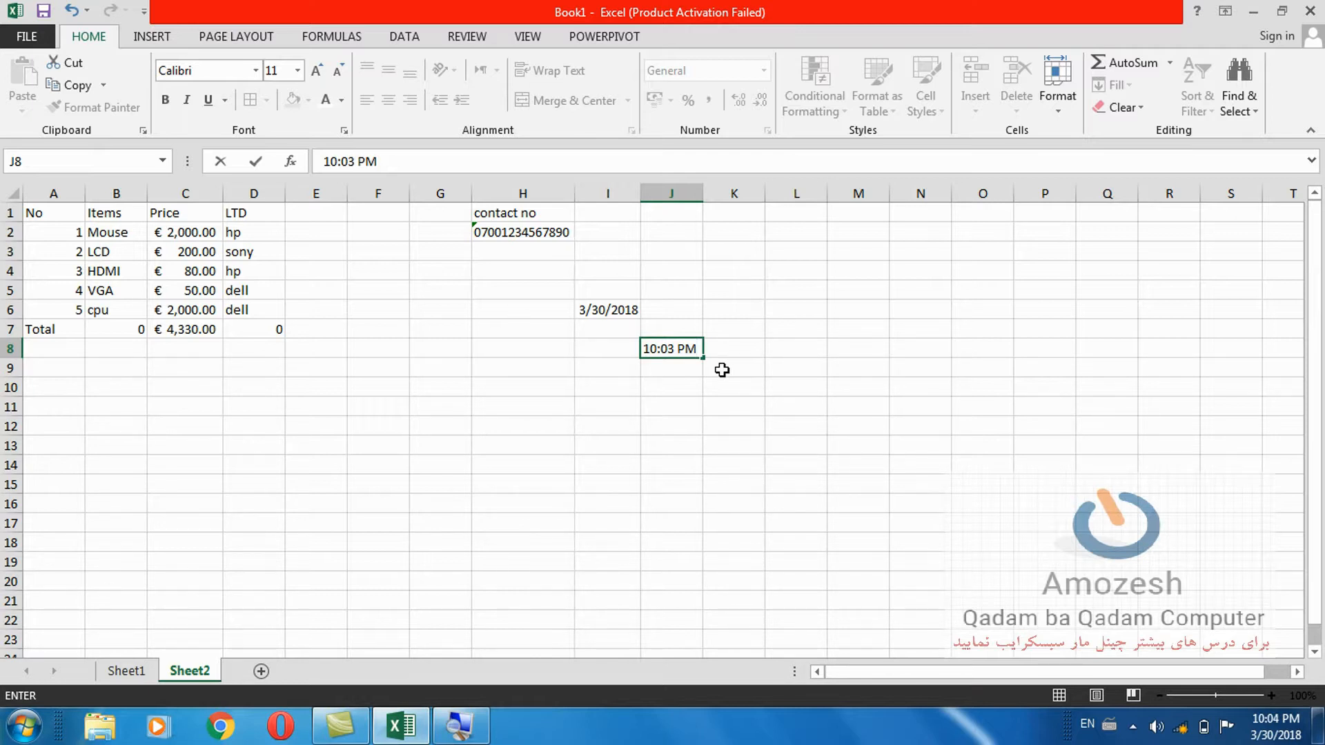
key("Left")
key("Left")
key("Left")
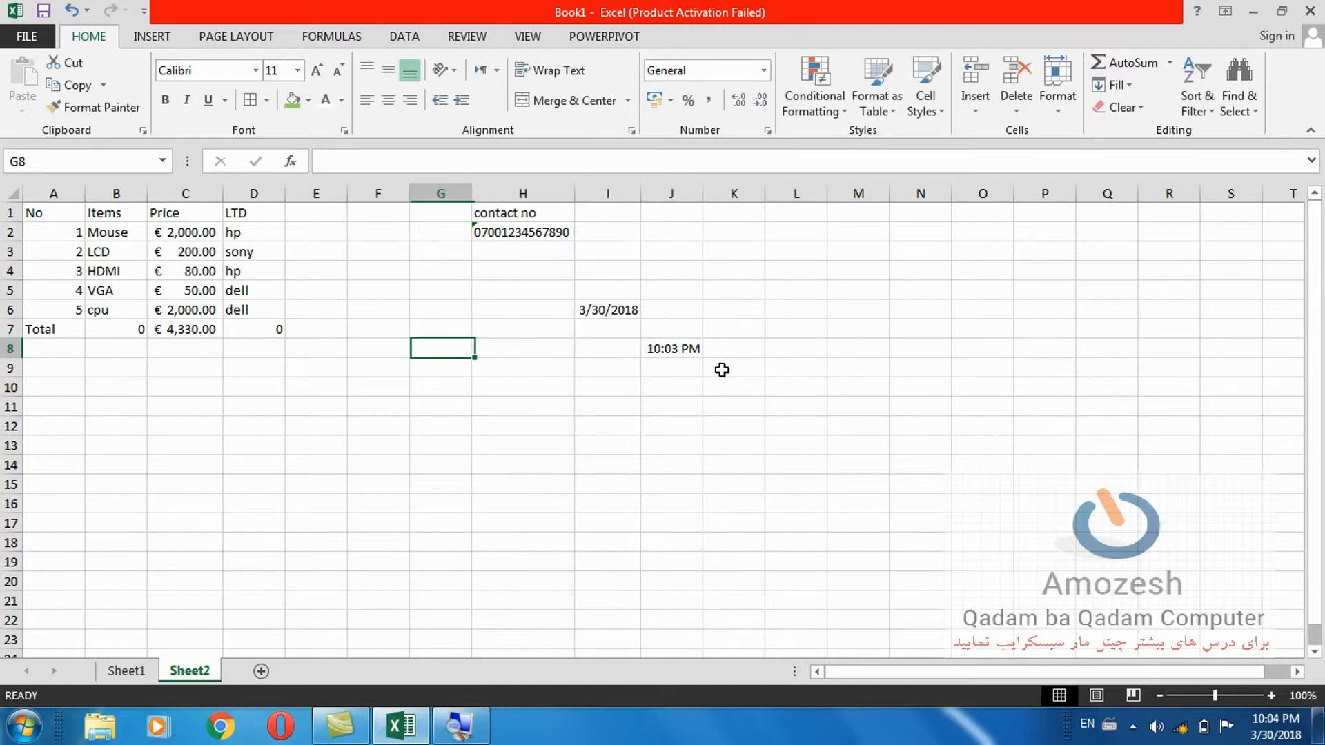
Edit the time in J8 to read 7:10 AM.
double_click(674, 350)
left_click(645, 350)
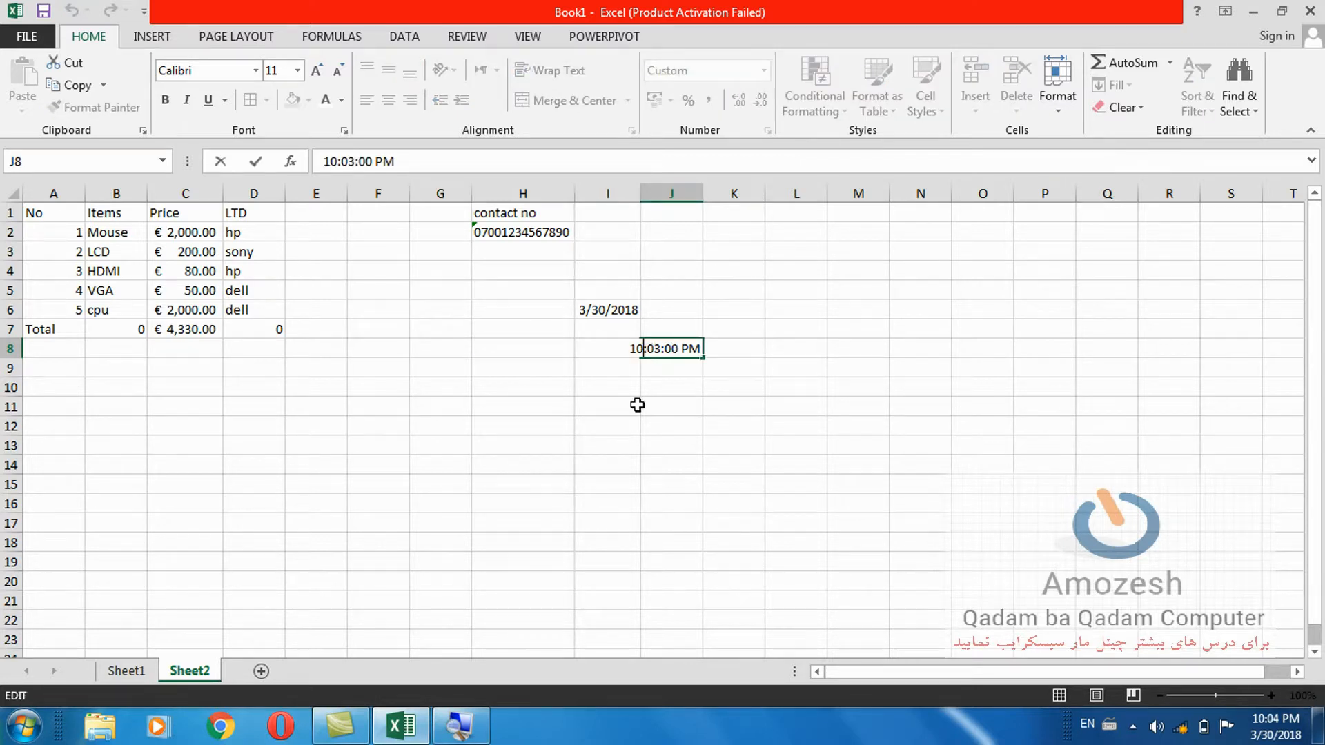
key("BackSpace")
key("BackSpace")
type("7")
key("Right")
key("BackSpace")
key("BackSpace")
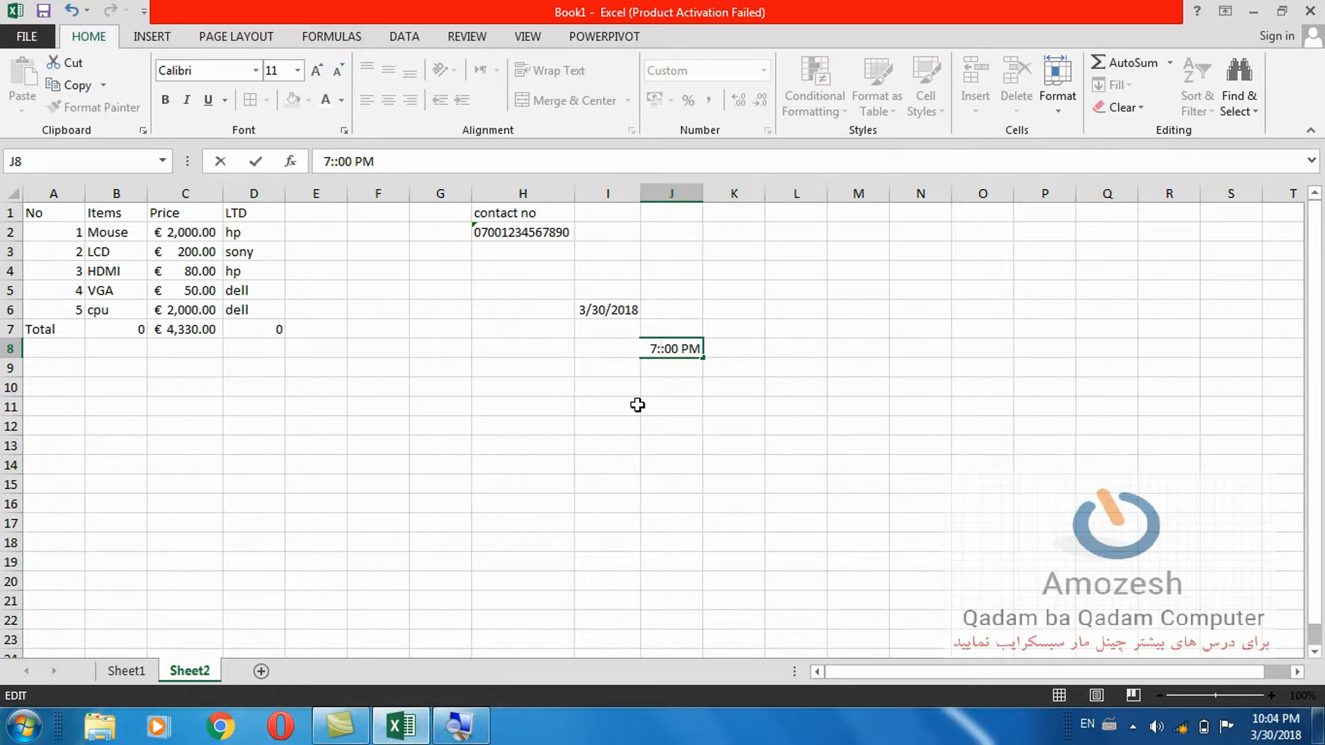
type("10")
key("Right")
key("Right")
key("Right")
key("Right")
key("Right")
key("BackSpace")
type("A")
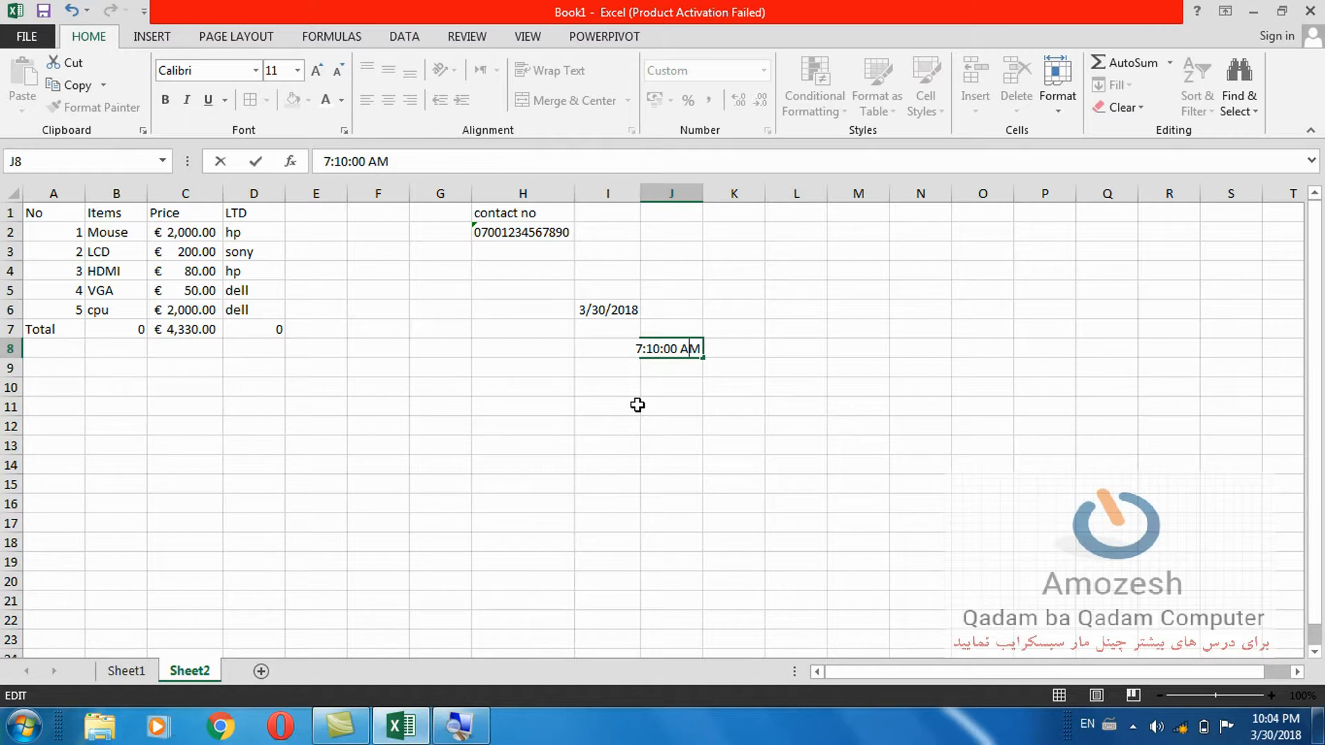
left_click(601, 308)
Change the date in I6 from 3/30/2018 to 1/1/2018.
double_click(603, 308)
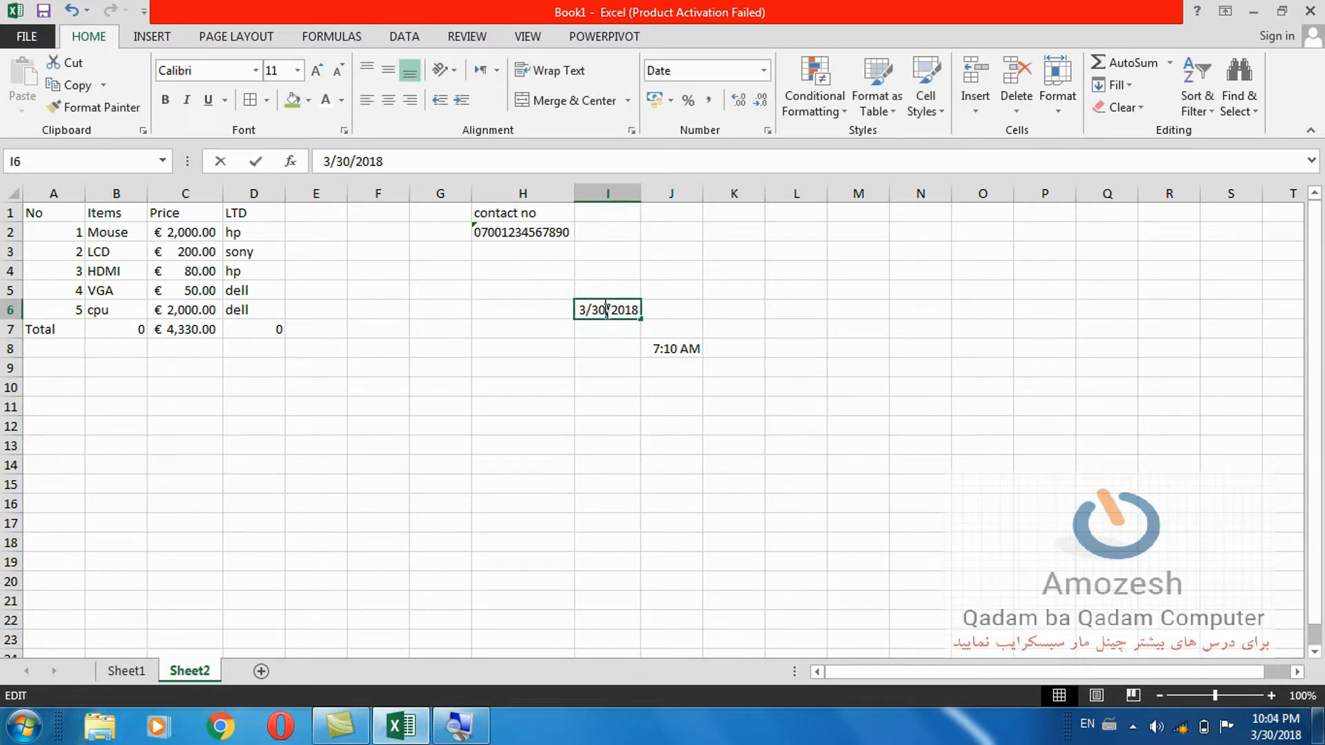
double_click(584, 307)
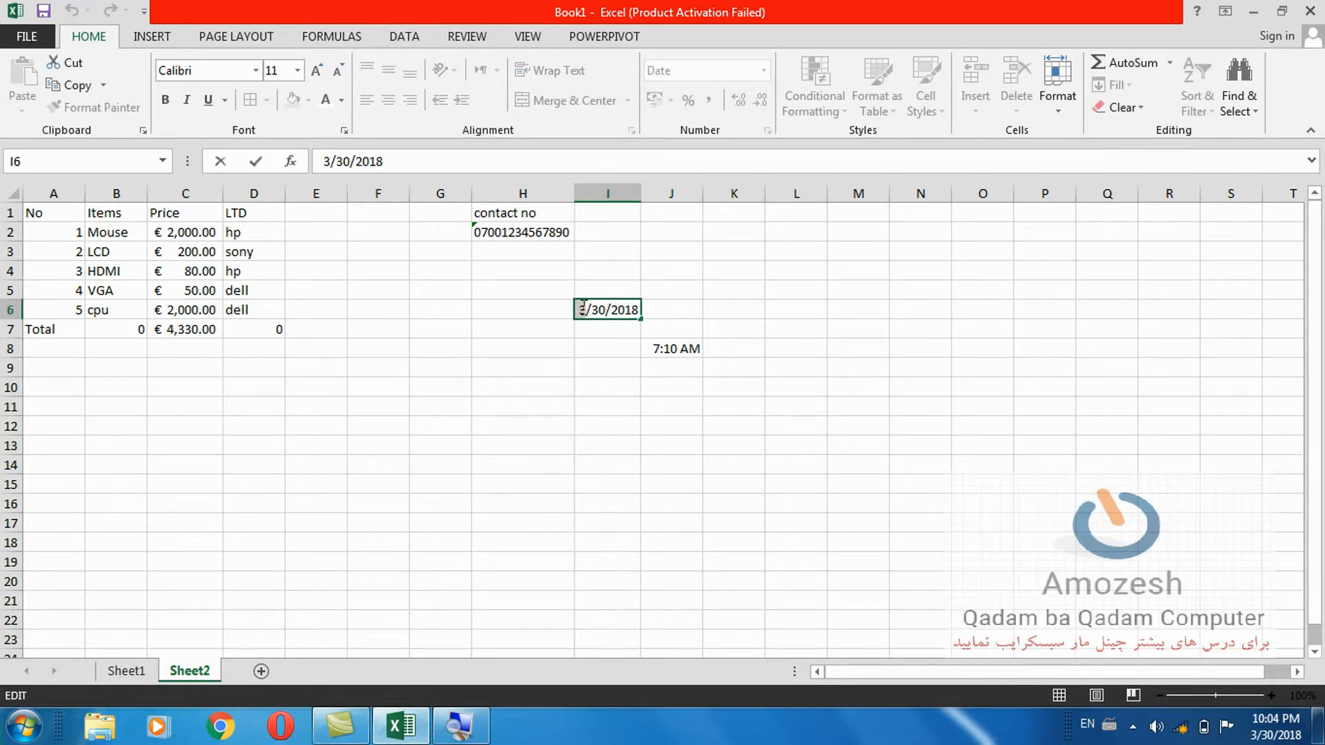
type("1")
left_click_drag(590, 309, 606, 310)
type("1")
left_click(606, 343)
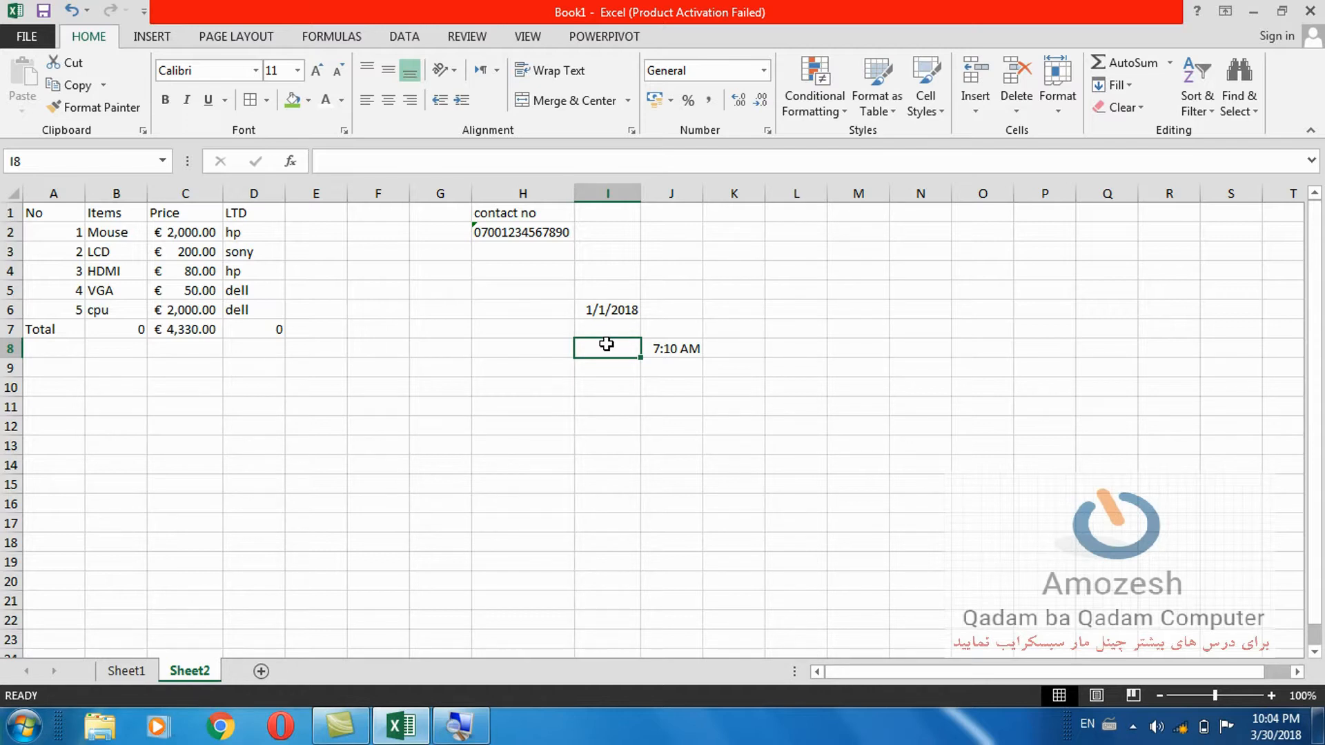
Launch 'cmd' from the Win+R Run prompt.
key("super+r")
type("cmd")
key("Return")
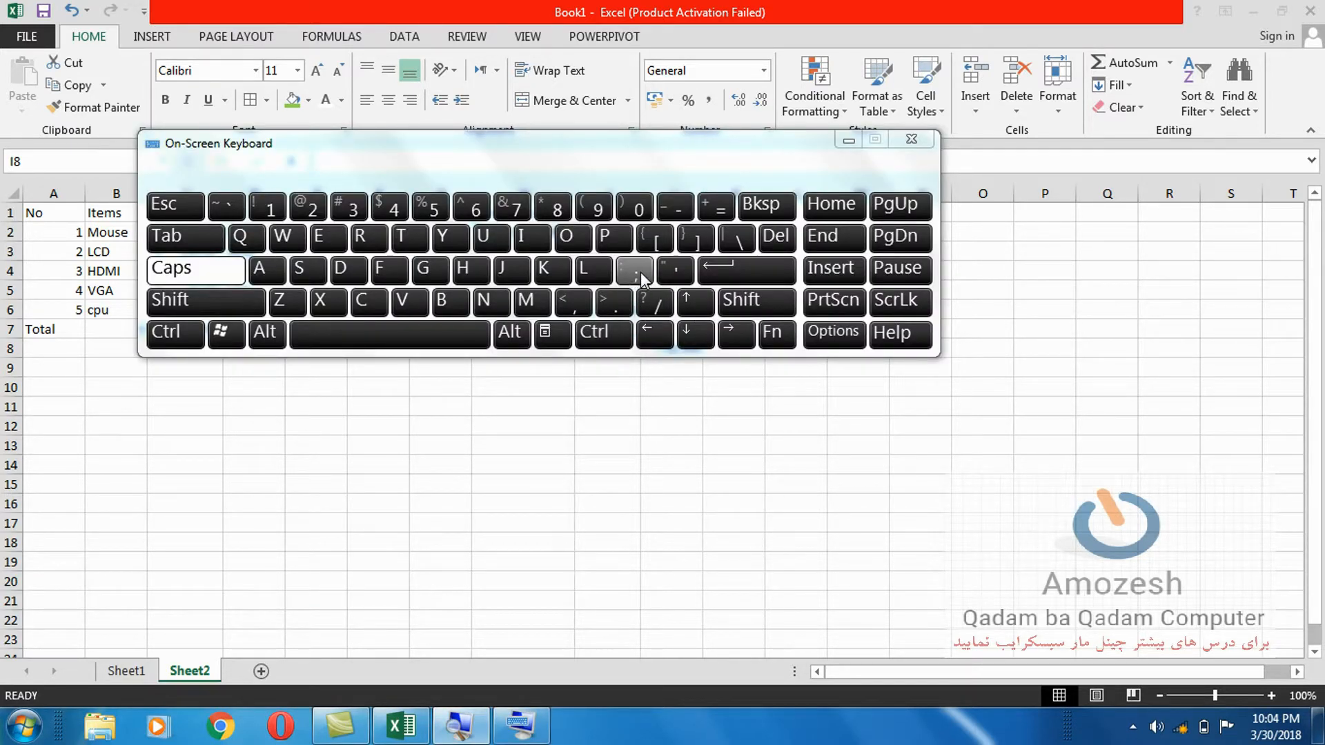
Insert the current date (Ctrl+;) and time (Ctrl+Shift+;) via the On-Screen Keyboard, then close it.
left_click(617, 334)
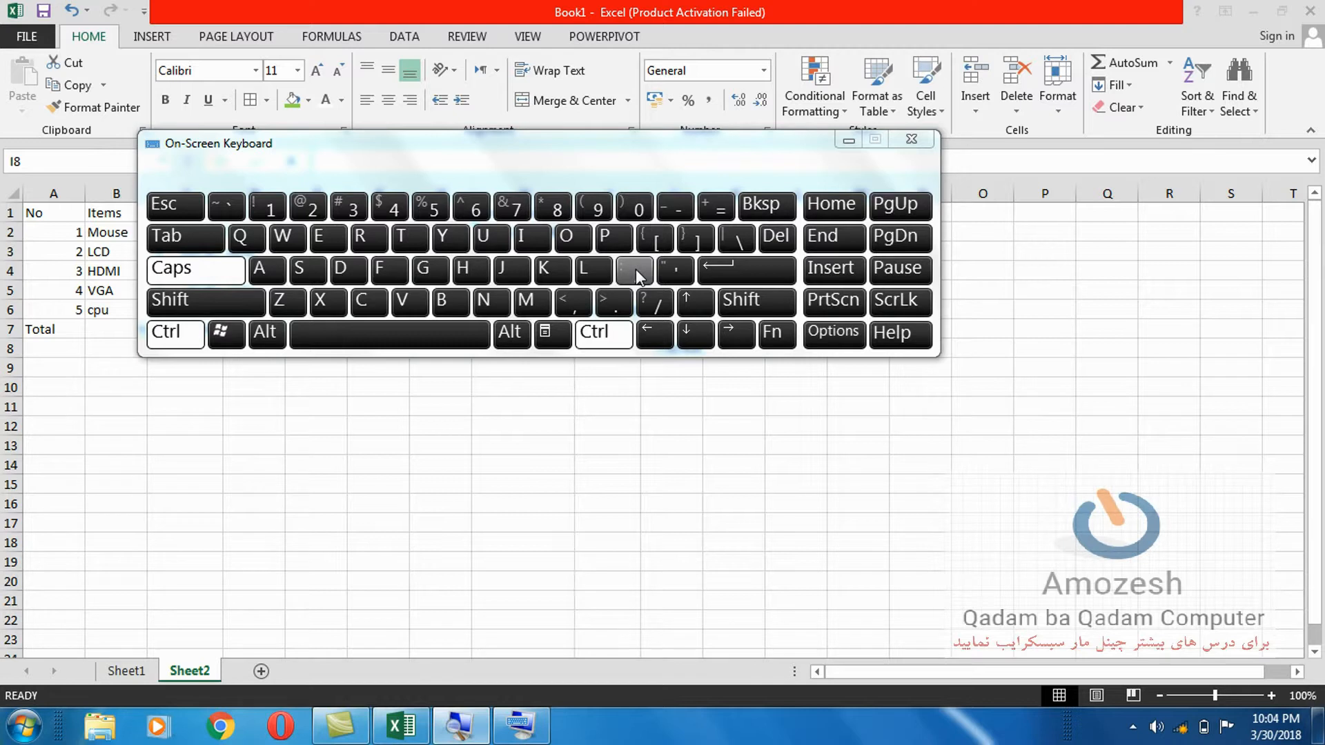
left_click(635, 269)
left_click(604, 338)
left_click(252, 303)
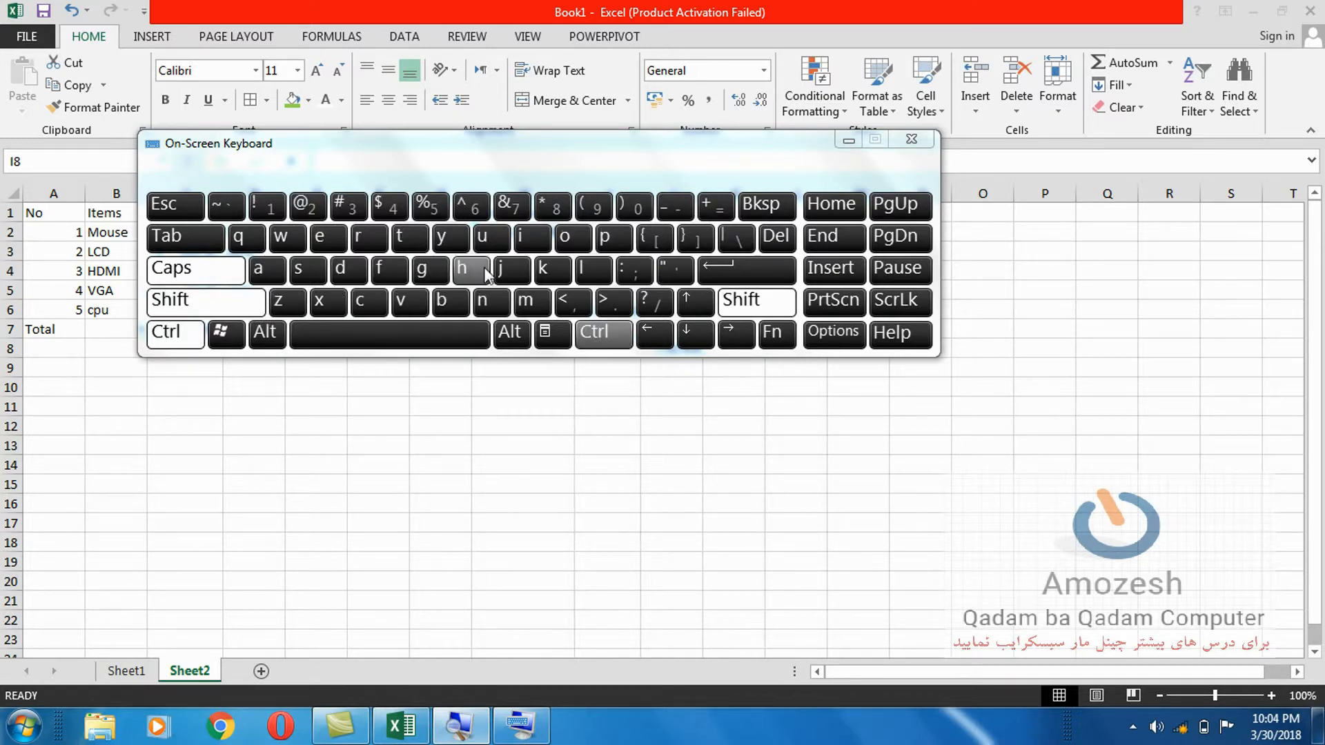
left_click(638, 272)
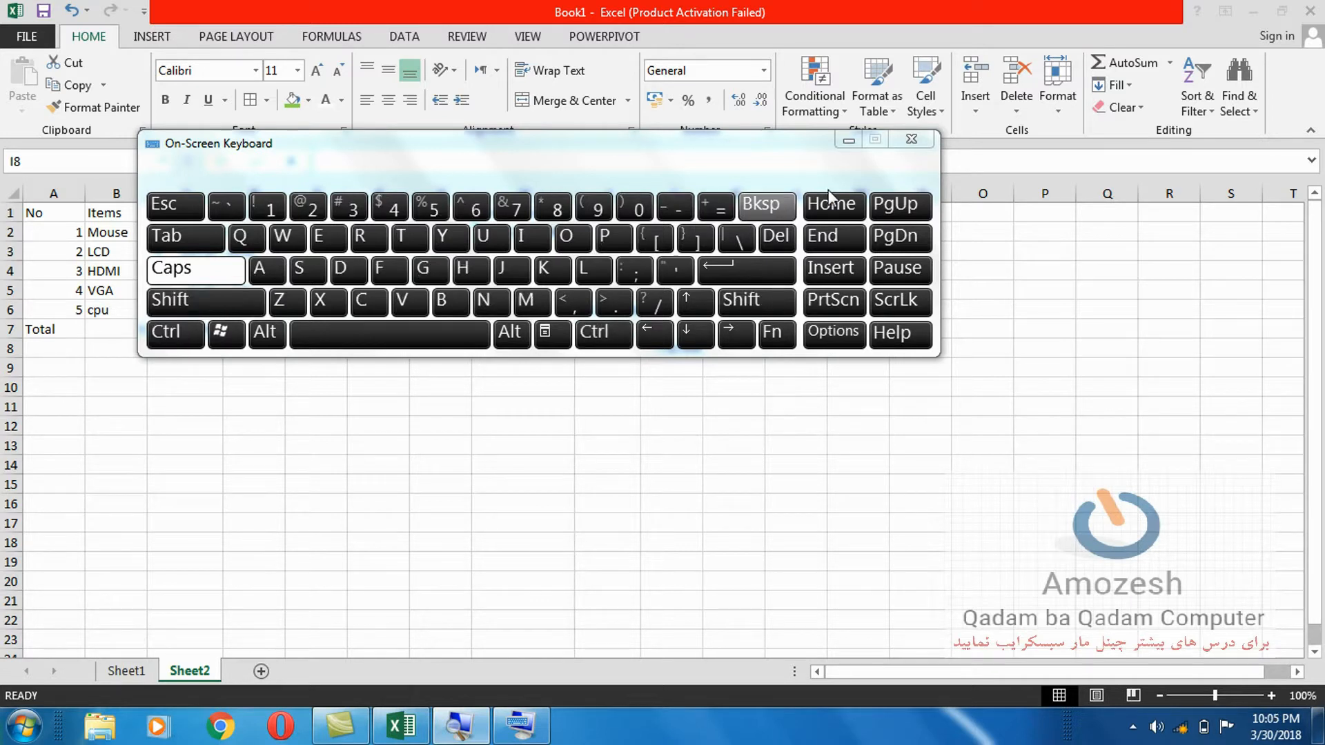
left_click(911, 140)
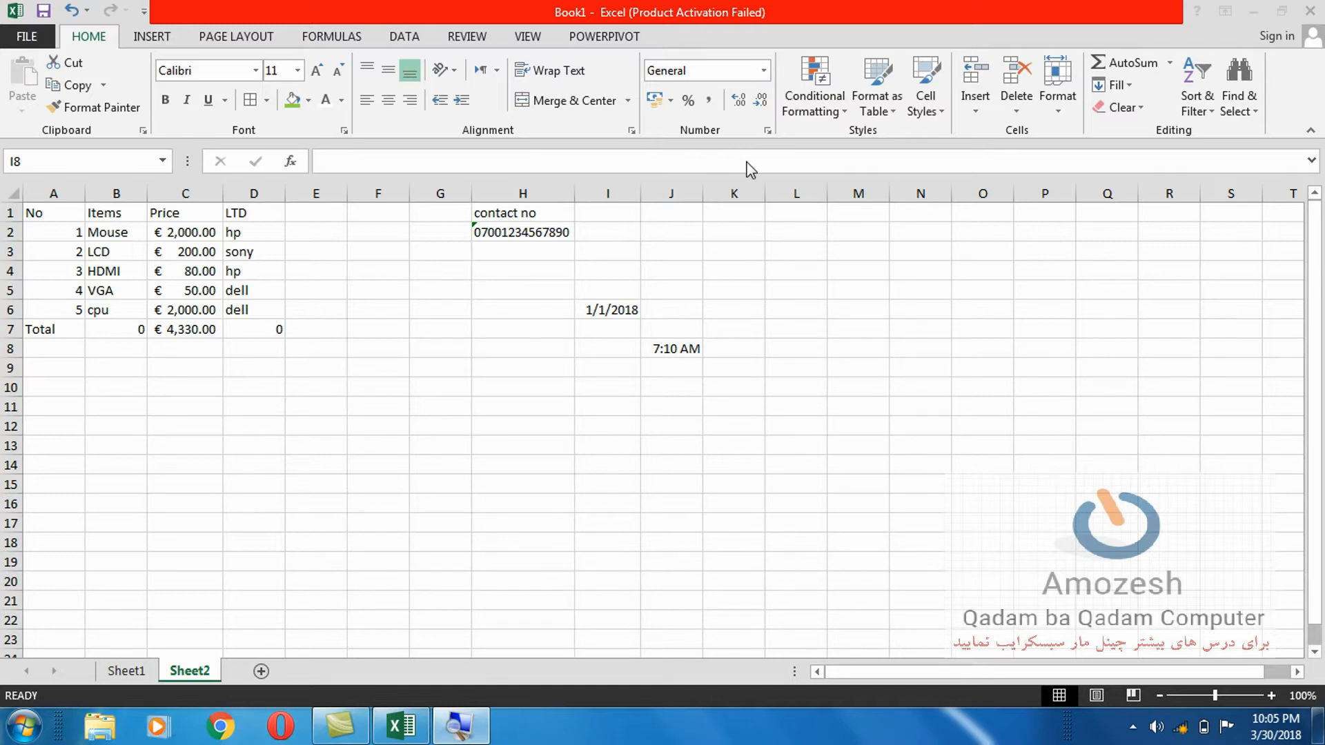
left_click(341, 725)
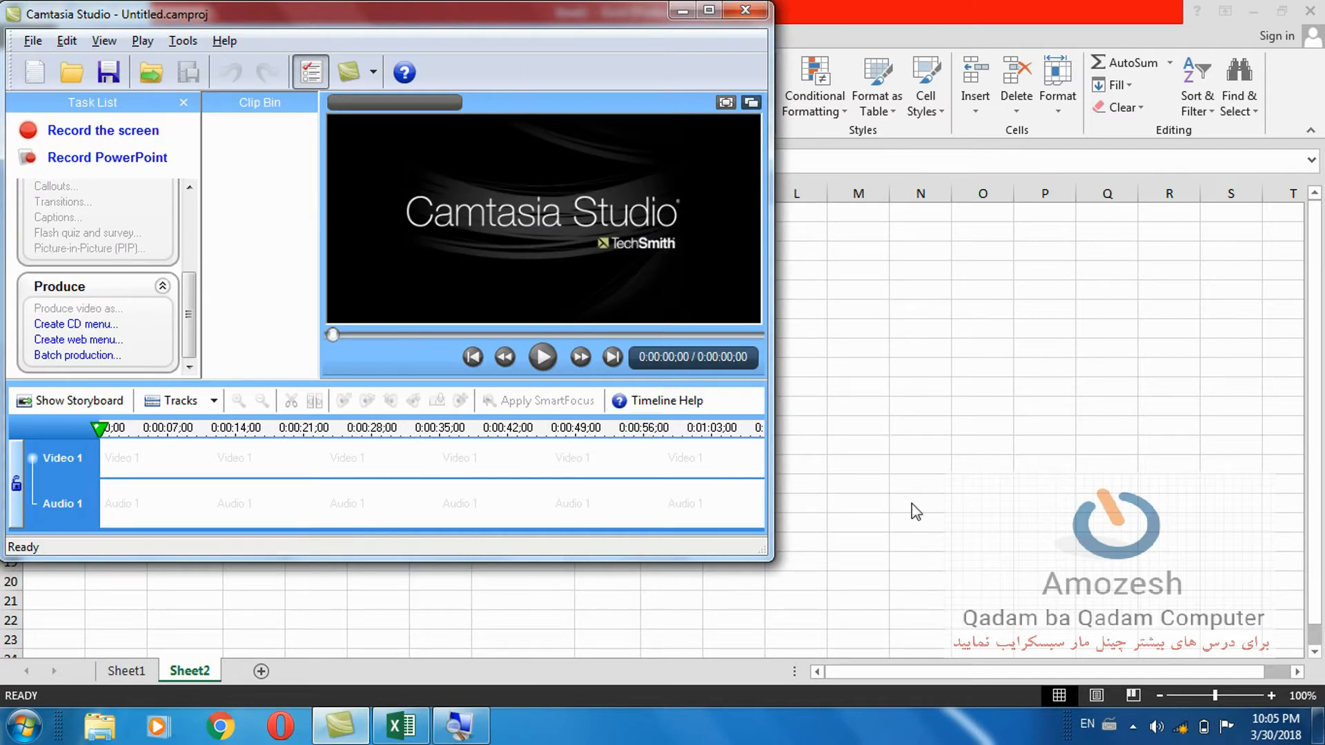
left_click(1132, 726)
left_click(1133, 726)
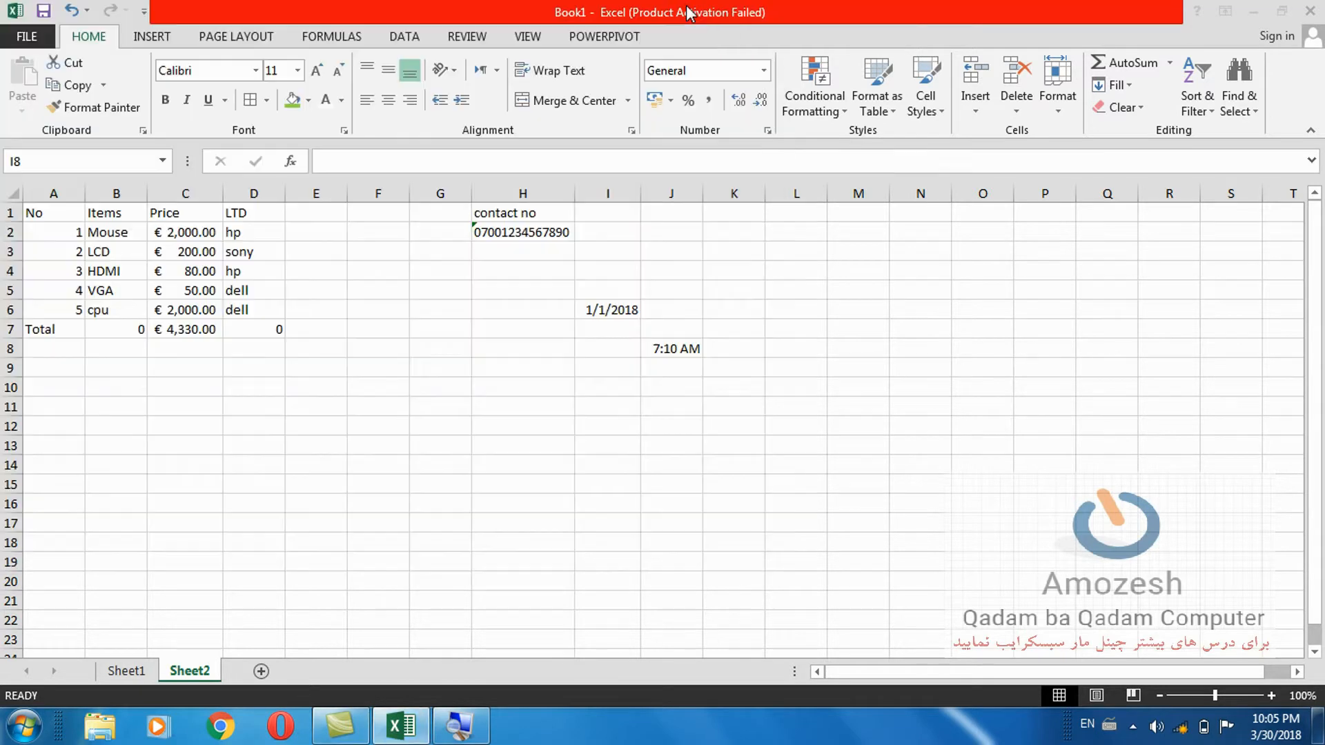
left_click(684, 11)
left_click(1063, 581)
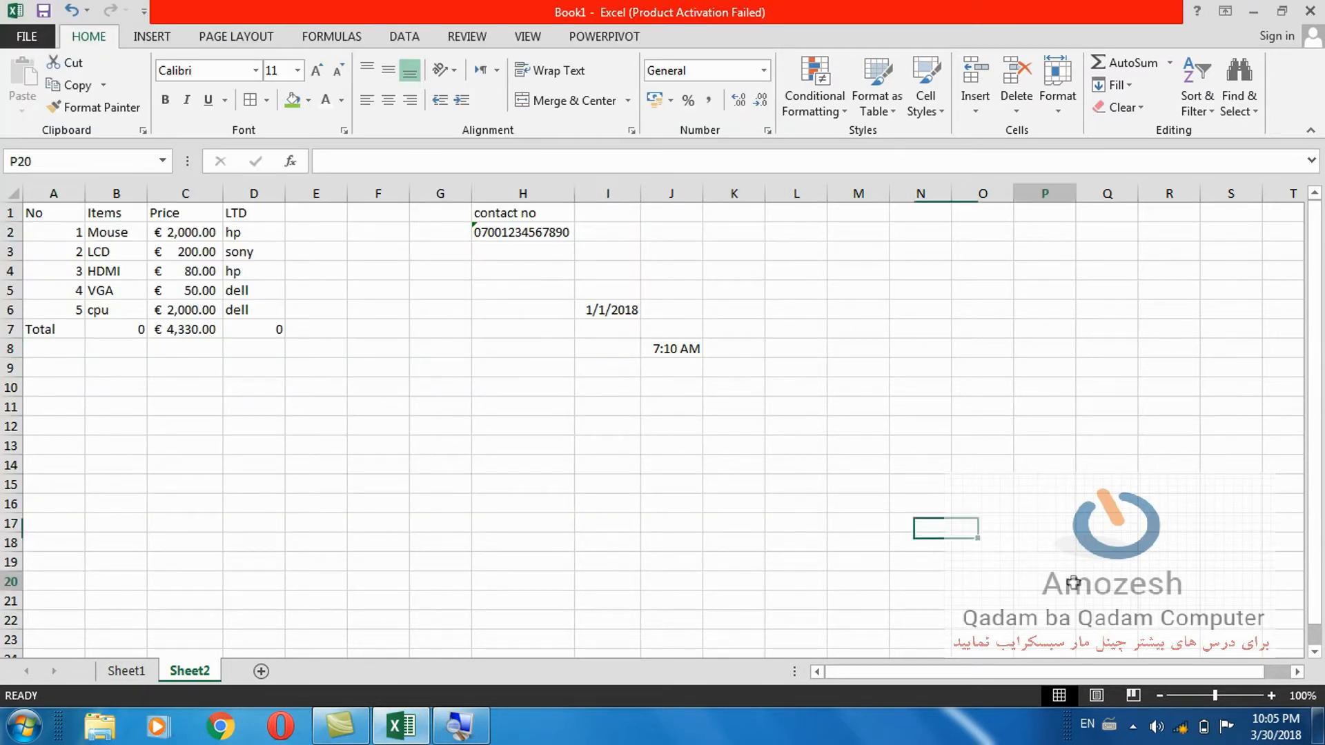
Apply Percent Style to J1 and enter 12 so it shows 12%, then review the number format list.
left_click(683, 213)
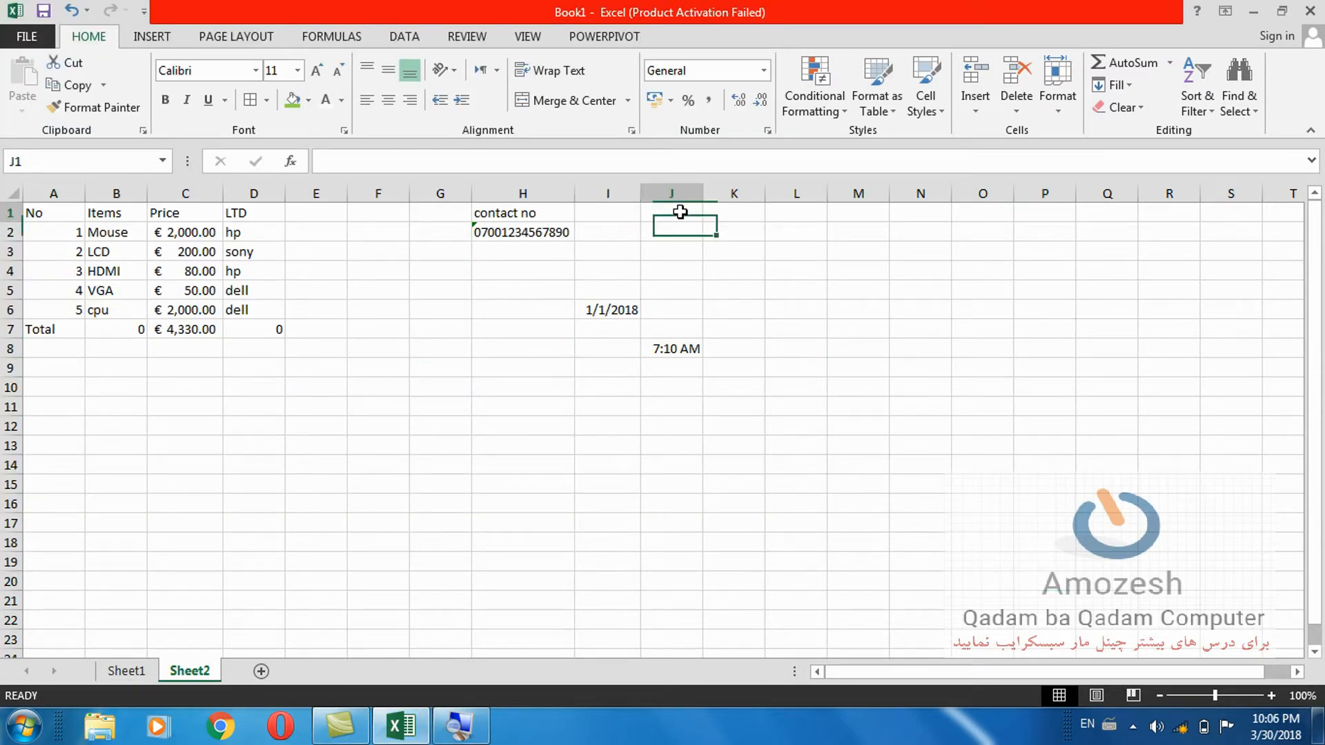
left_click(689, 102)
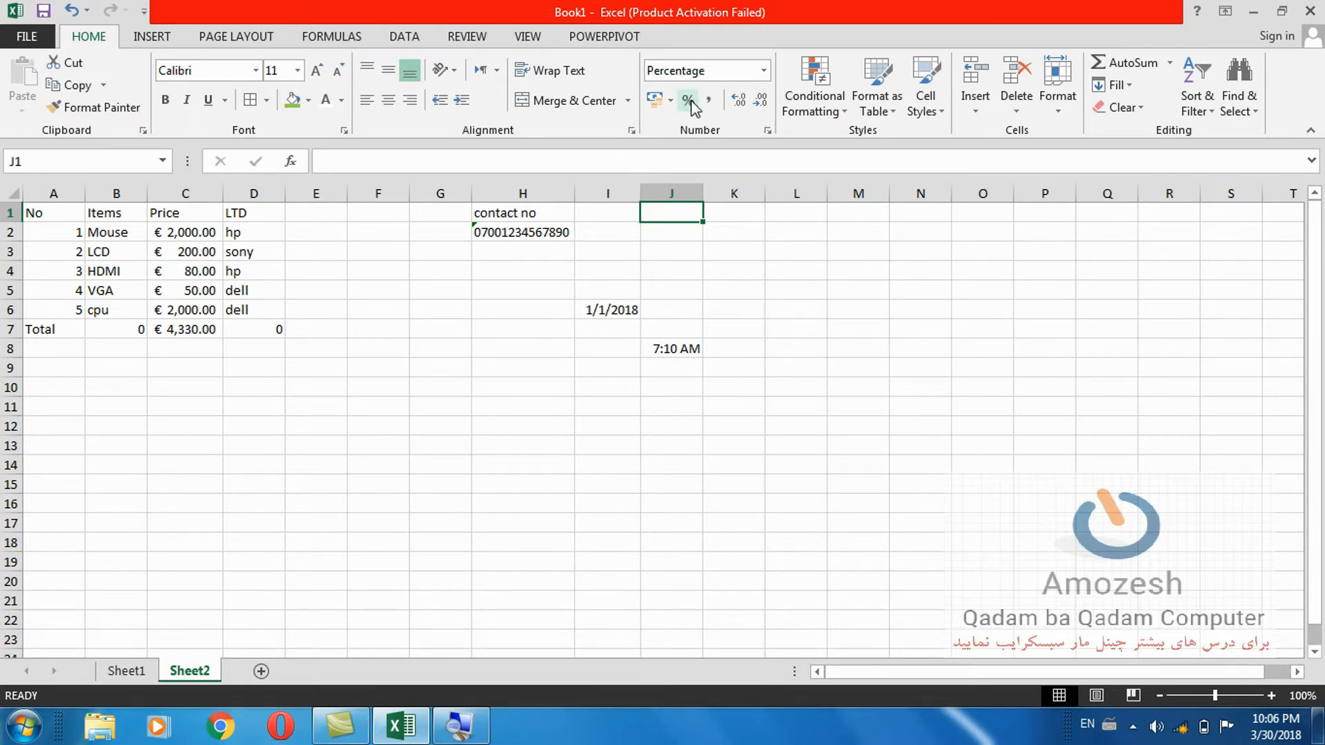
type("12")
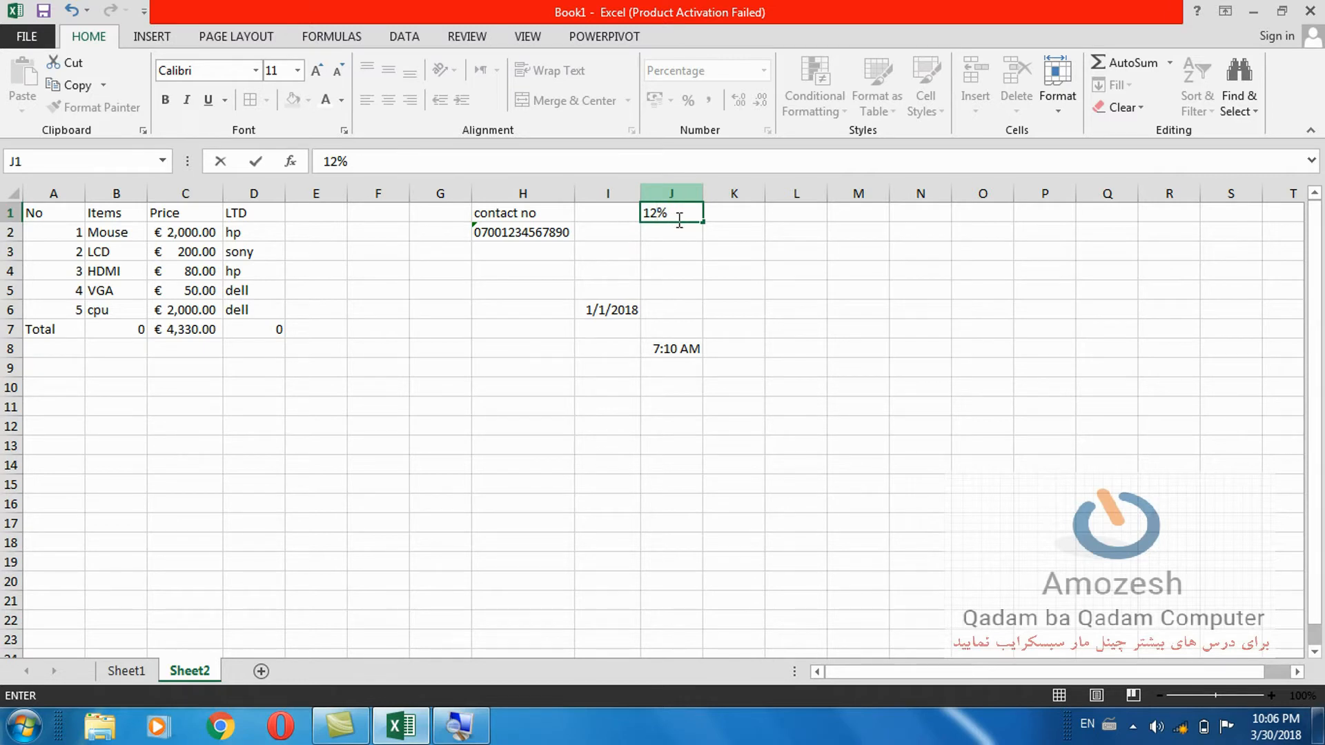
left_click(712, 238)
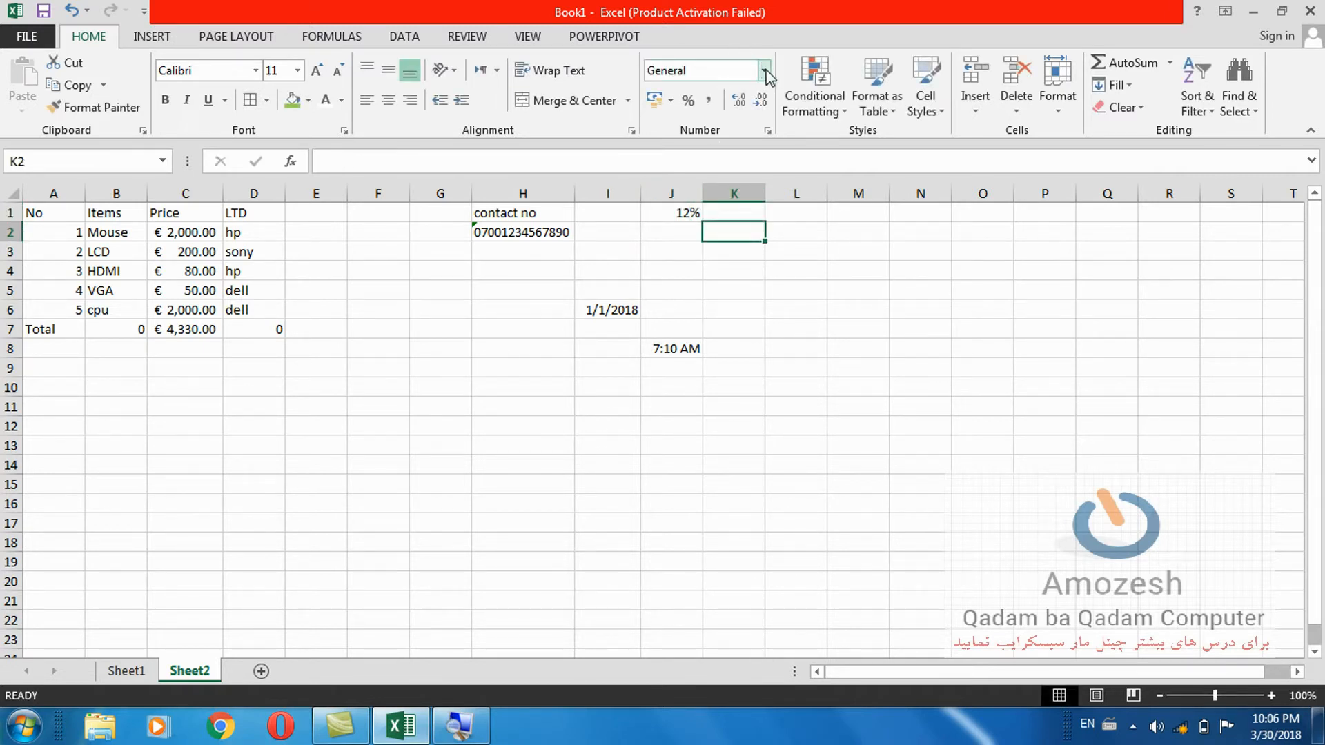
left_click(763, 70)
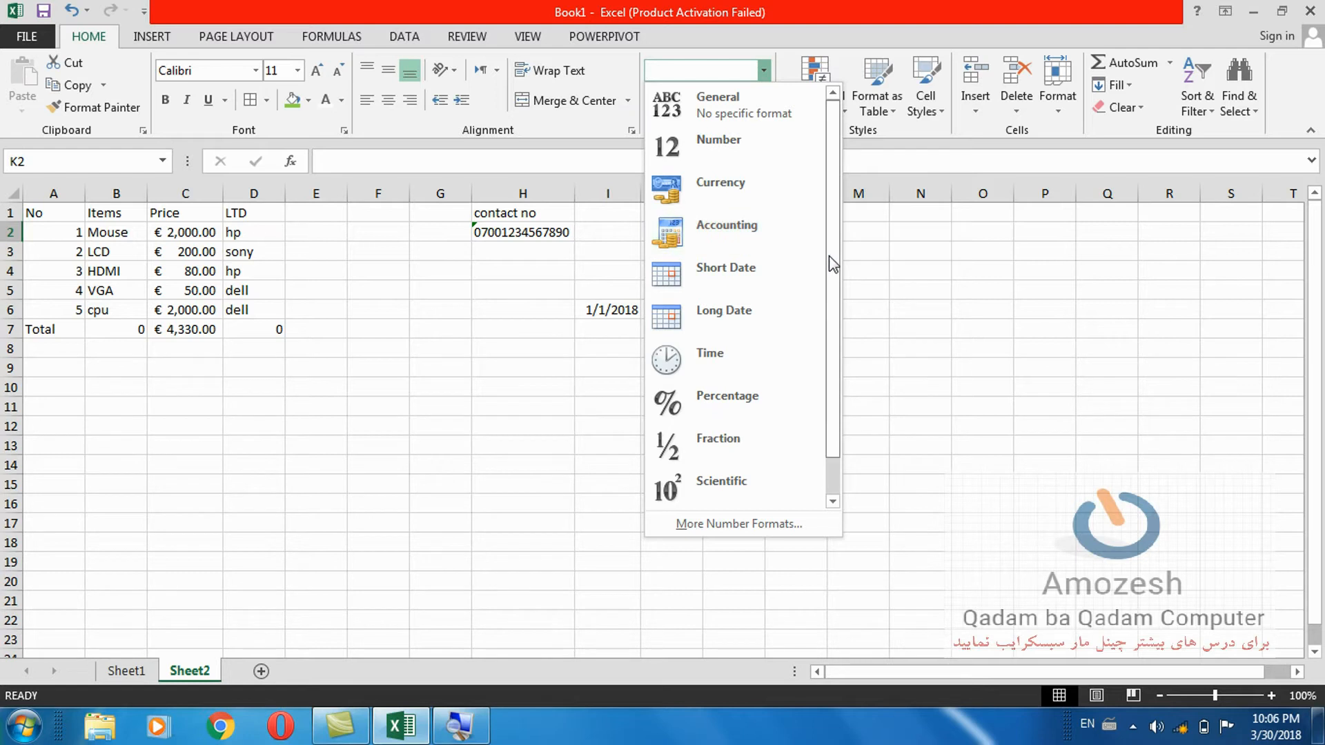
left_click_drag(830, 257, 835, 373)
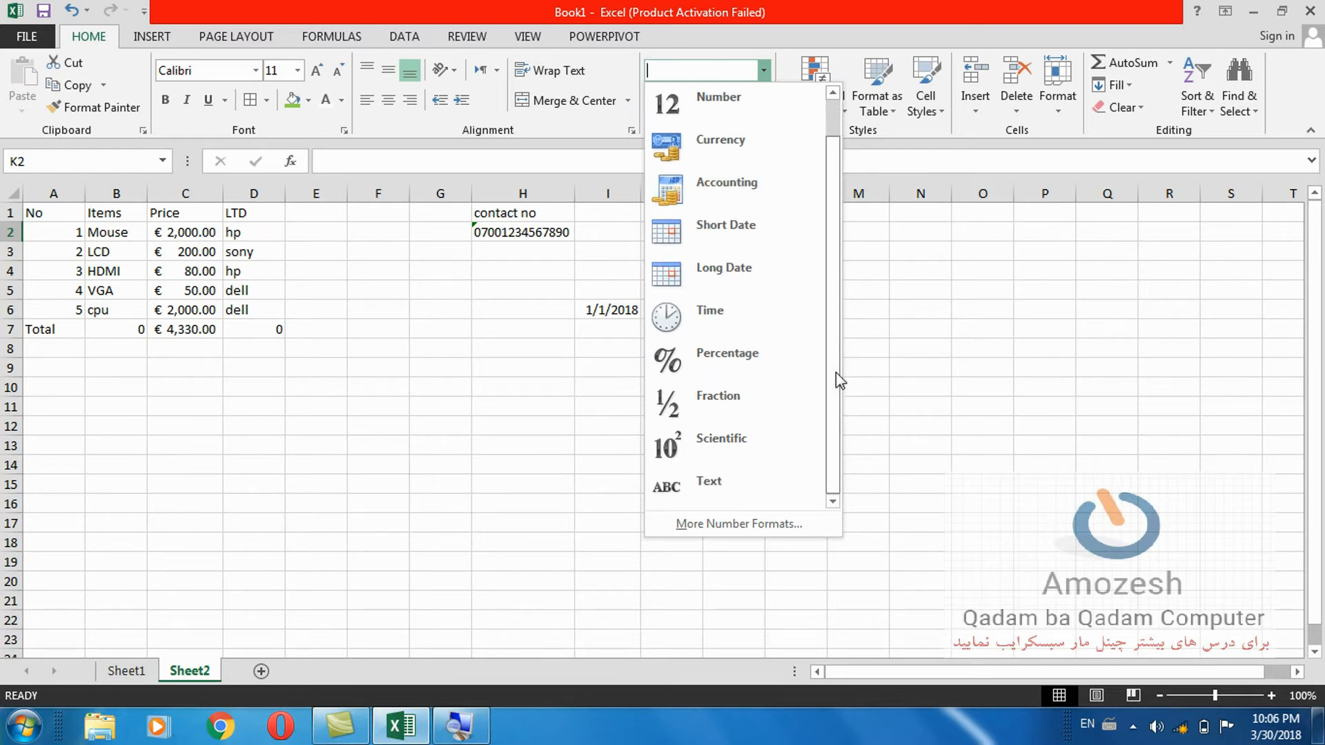
left_click(938, 354)
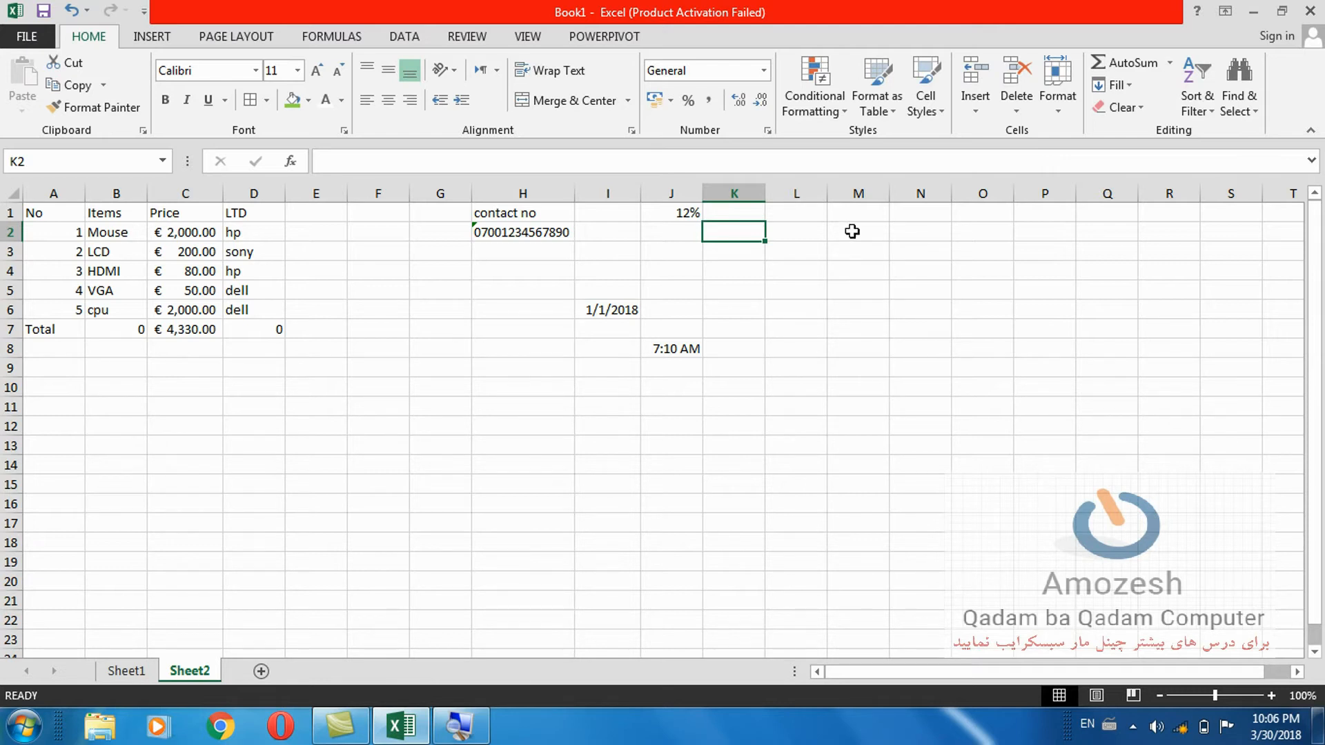
Enter 1000 in M1 and format it as Currency.
left_click(841, 212)
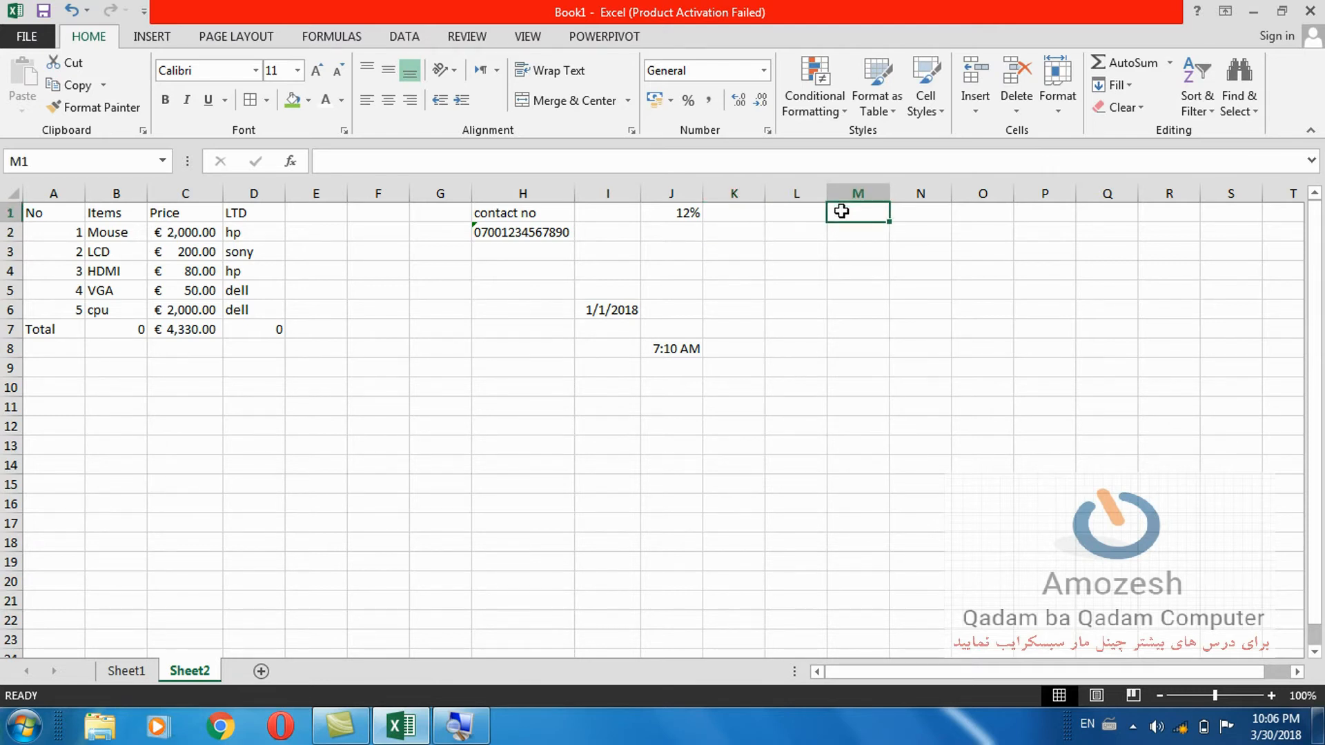
type("1000")
key("Return")
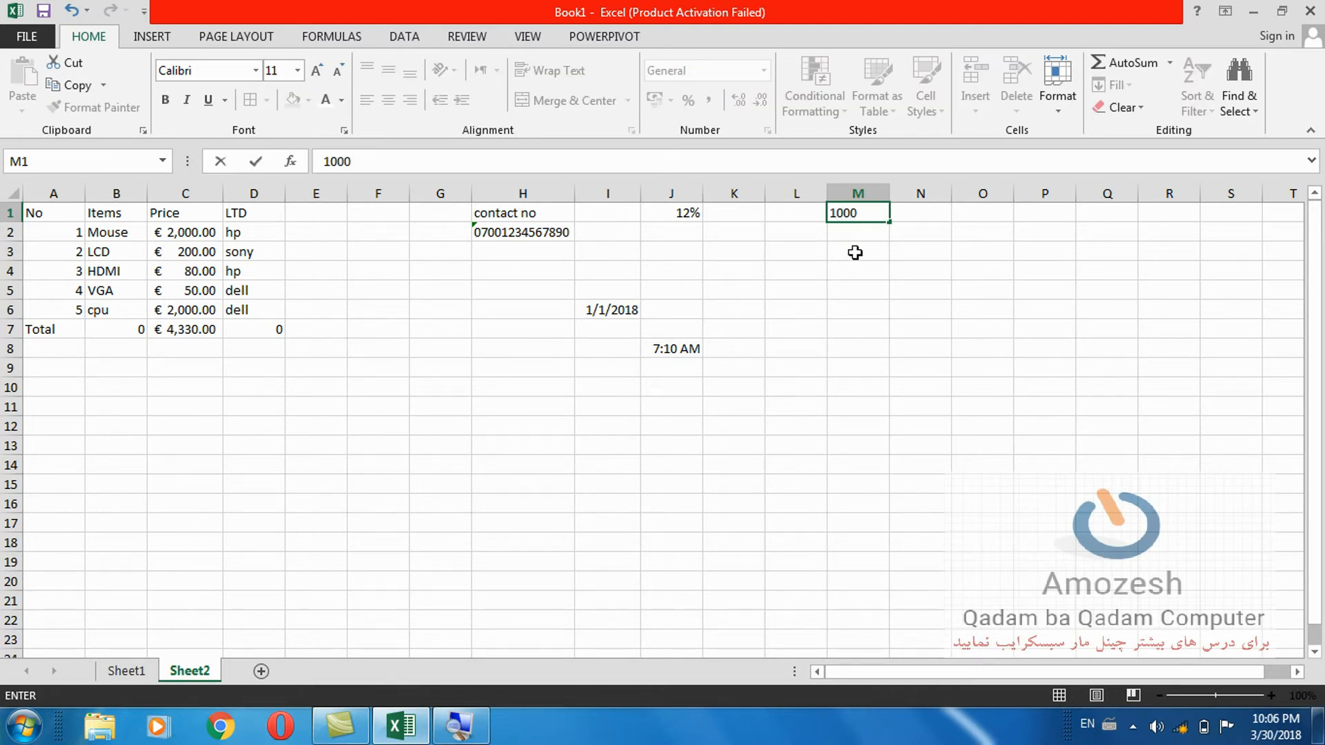
left_click(862, 262)
left_click(852, 213)
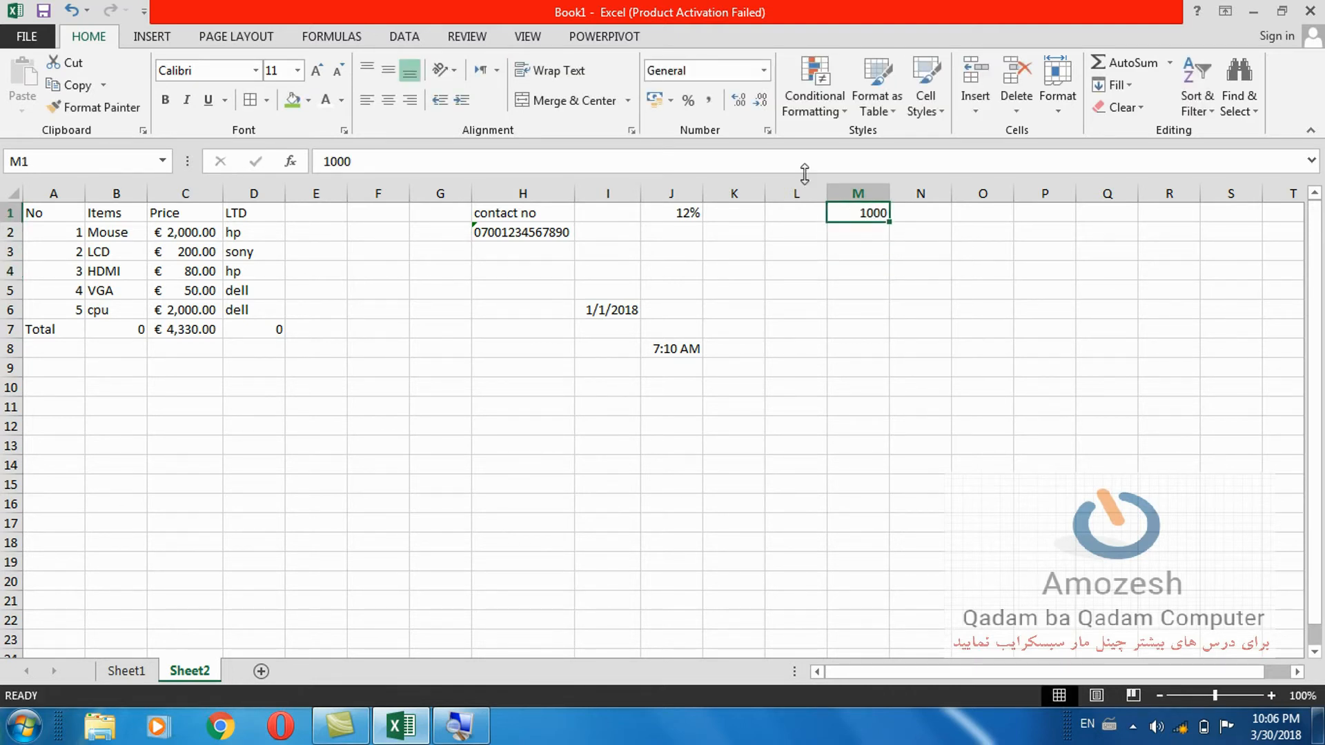
left_click(764, 69)
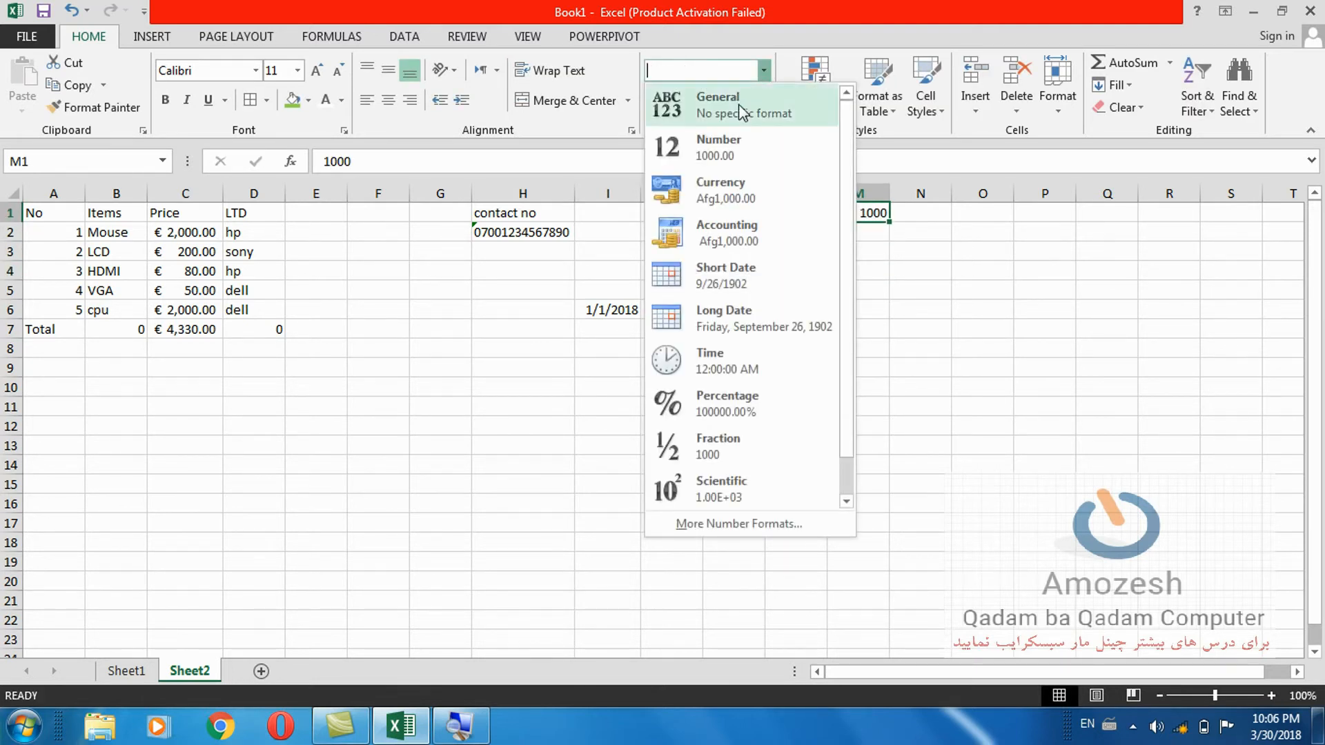
left_click(717, 182)
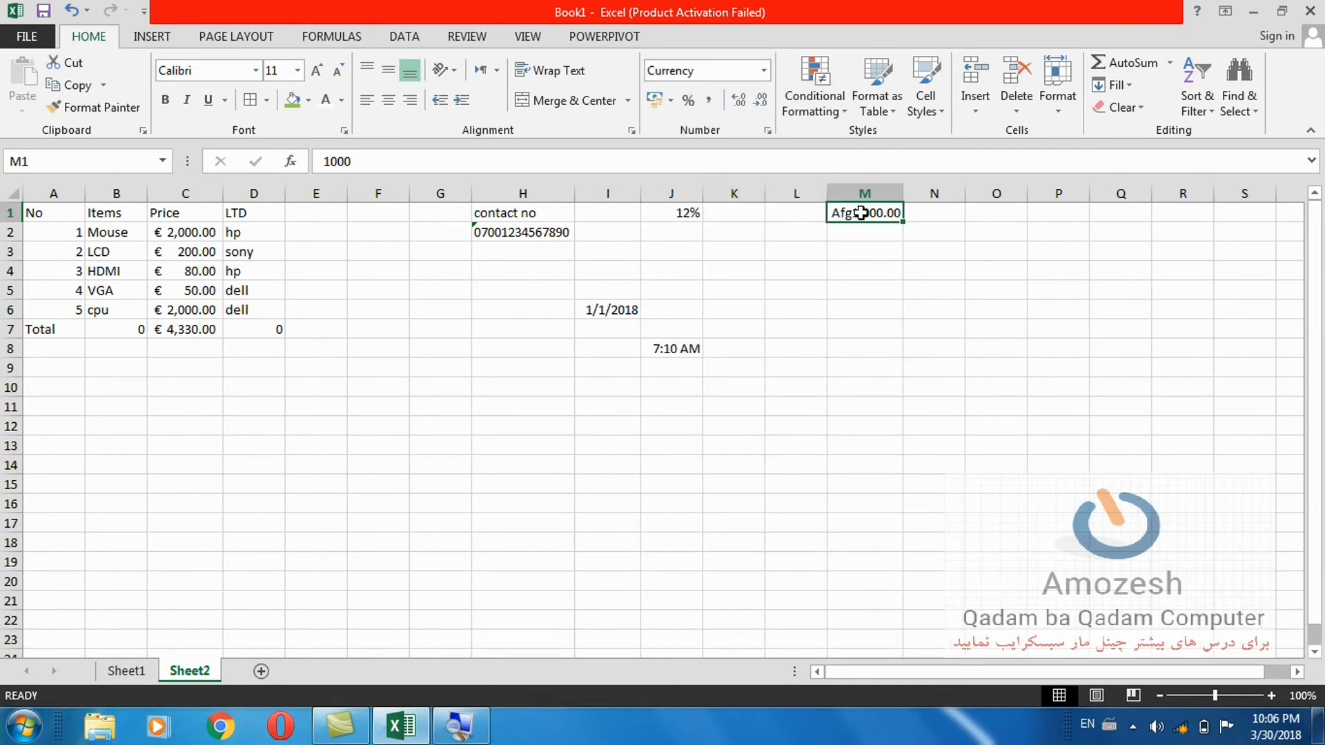
Experiment with decreasing and increasing the decimal places of the M1 amount.
left_click(761, 100)
left_click(761, 100)
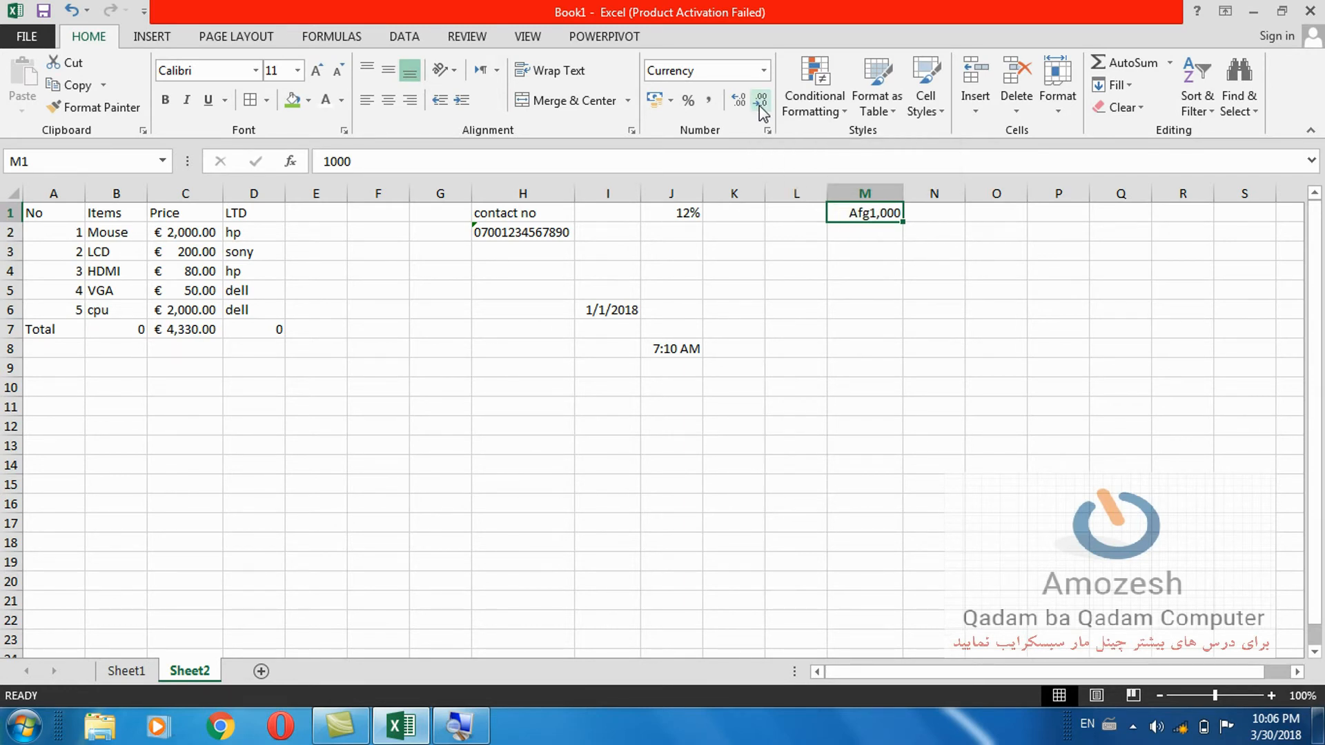
left_click(740, 102)
left_click(740, 102)
left_click(740, 102)
left_click(761, 104)
left_click(761, 104)
left_click(761, 104)
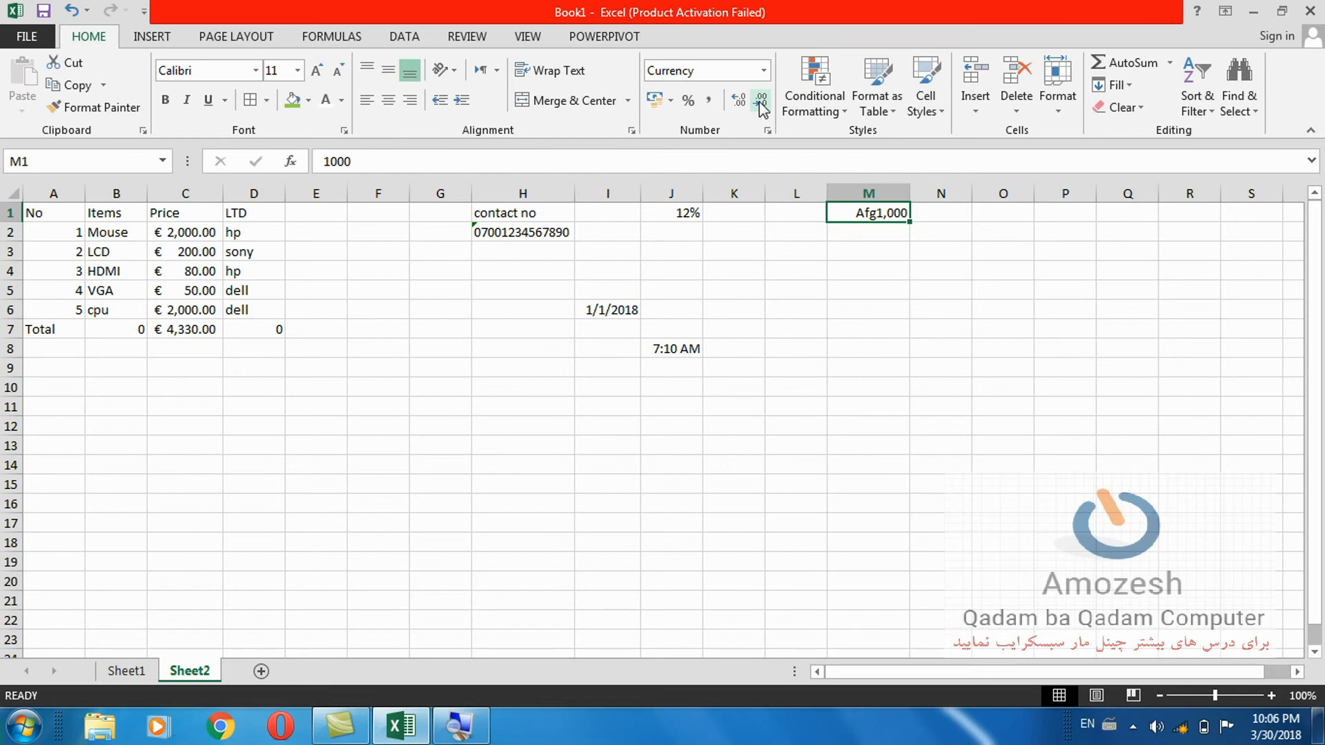
Try Comma Style with no decimals, then reapply Currency so M1 shows Afg1,000.00.
left_click(710, 102)
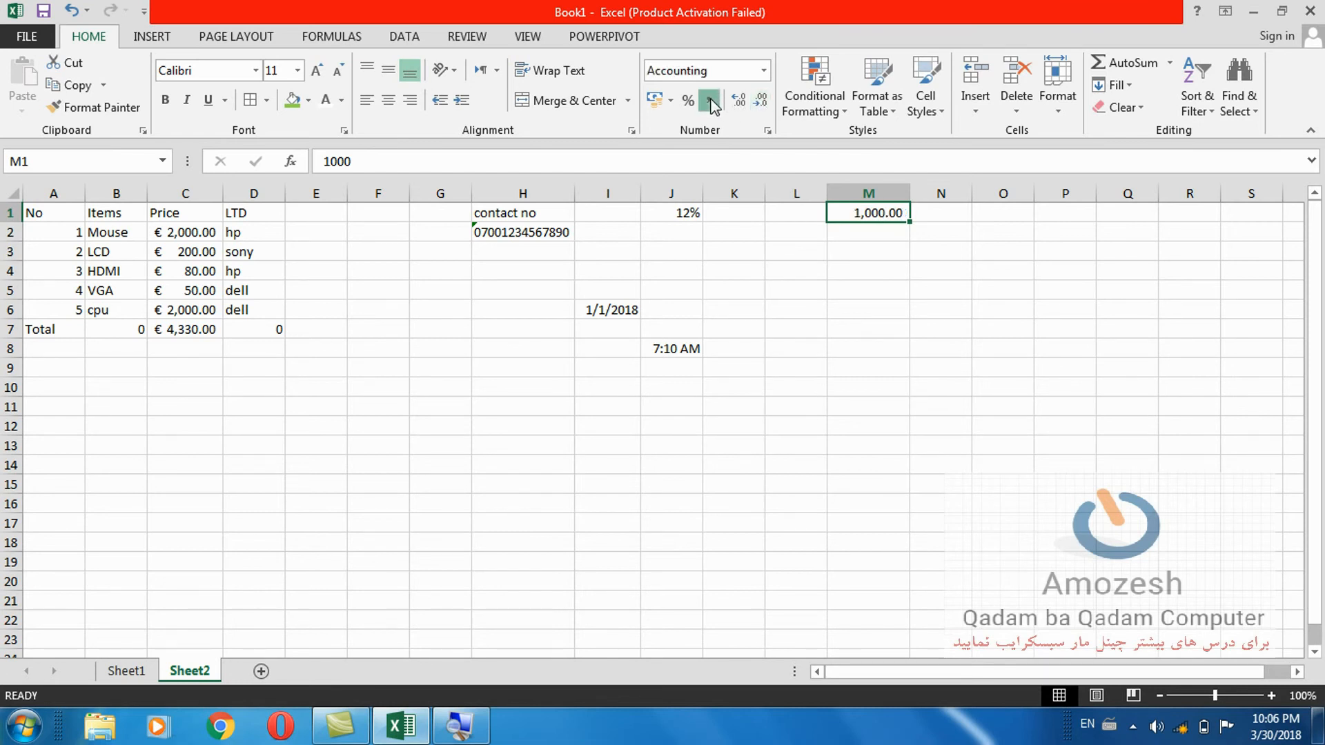
left_click(761, 102)
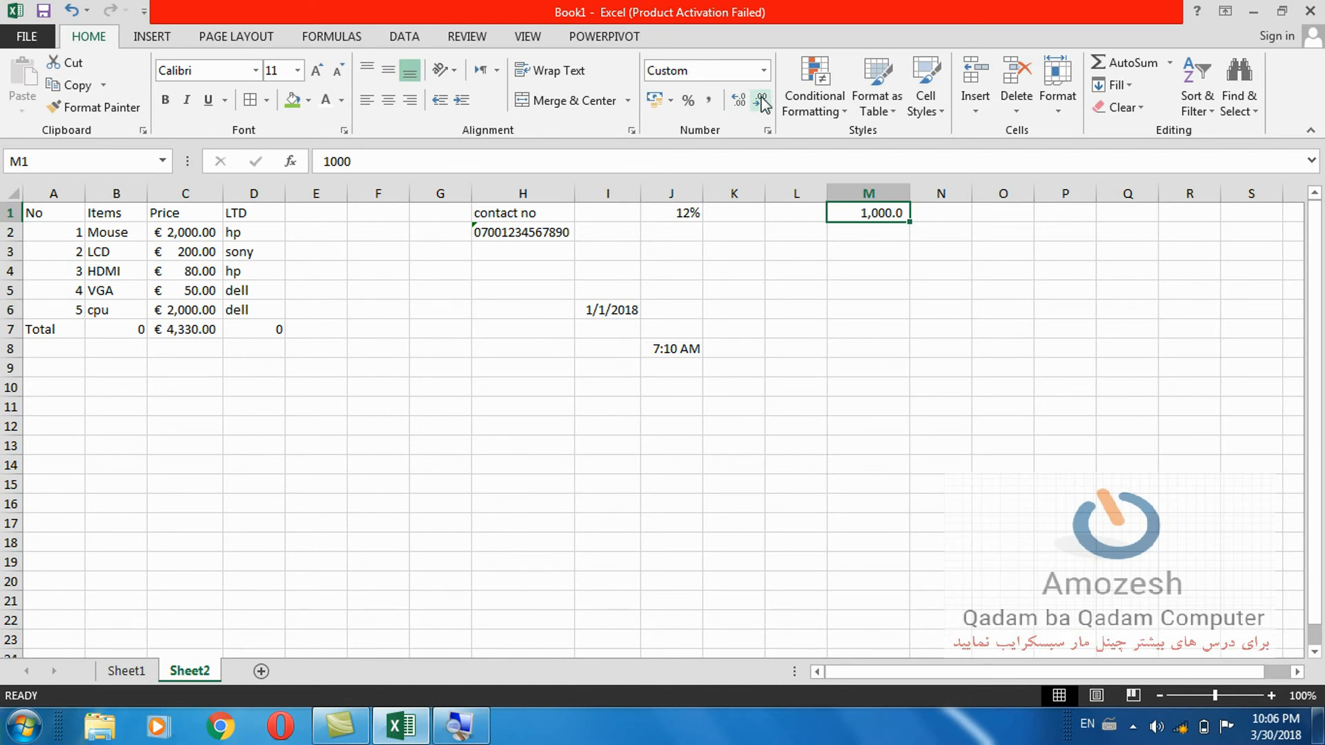
left_click(762, 102)
left_click(764, 71)
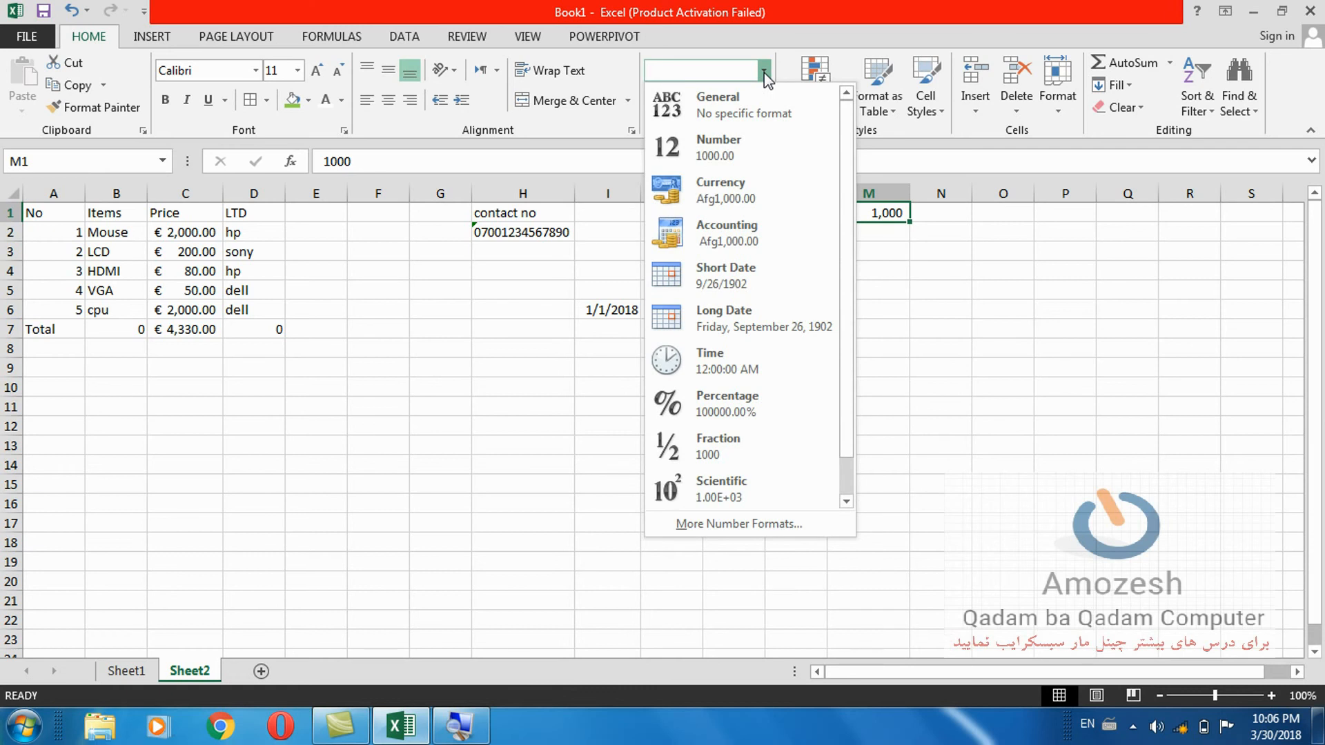
left_click(735, 190)
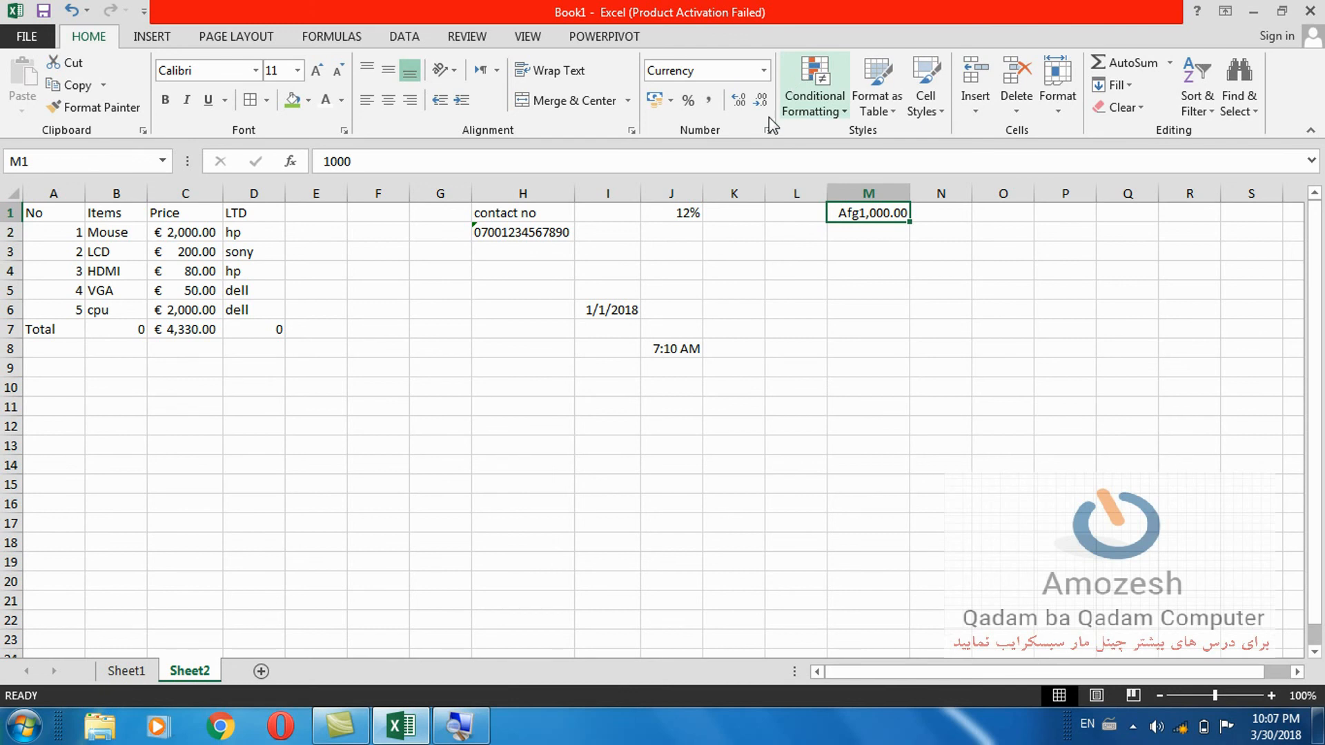
left_click(778, 329)
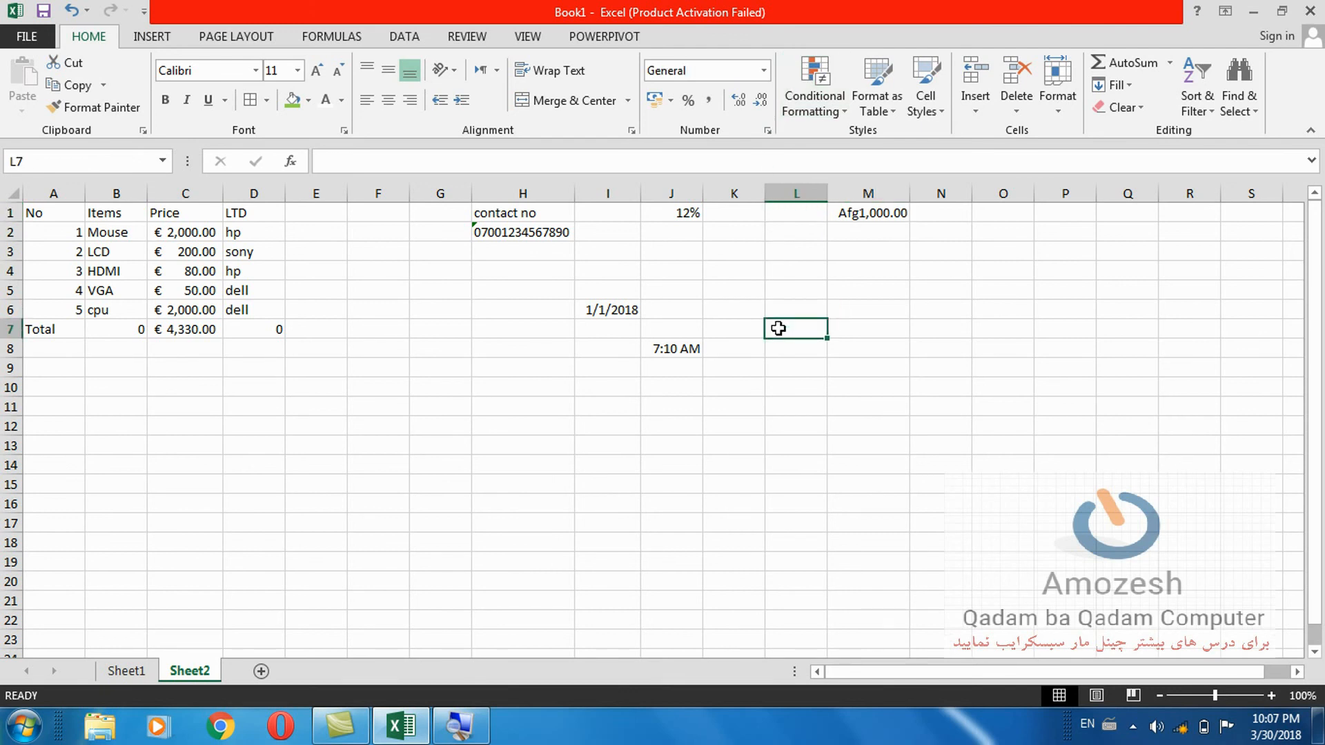